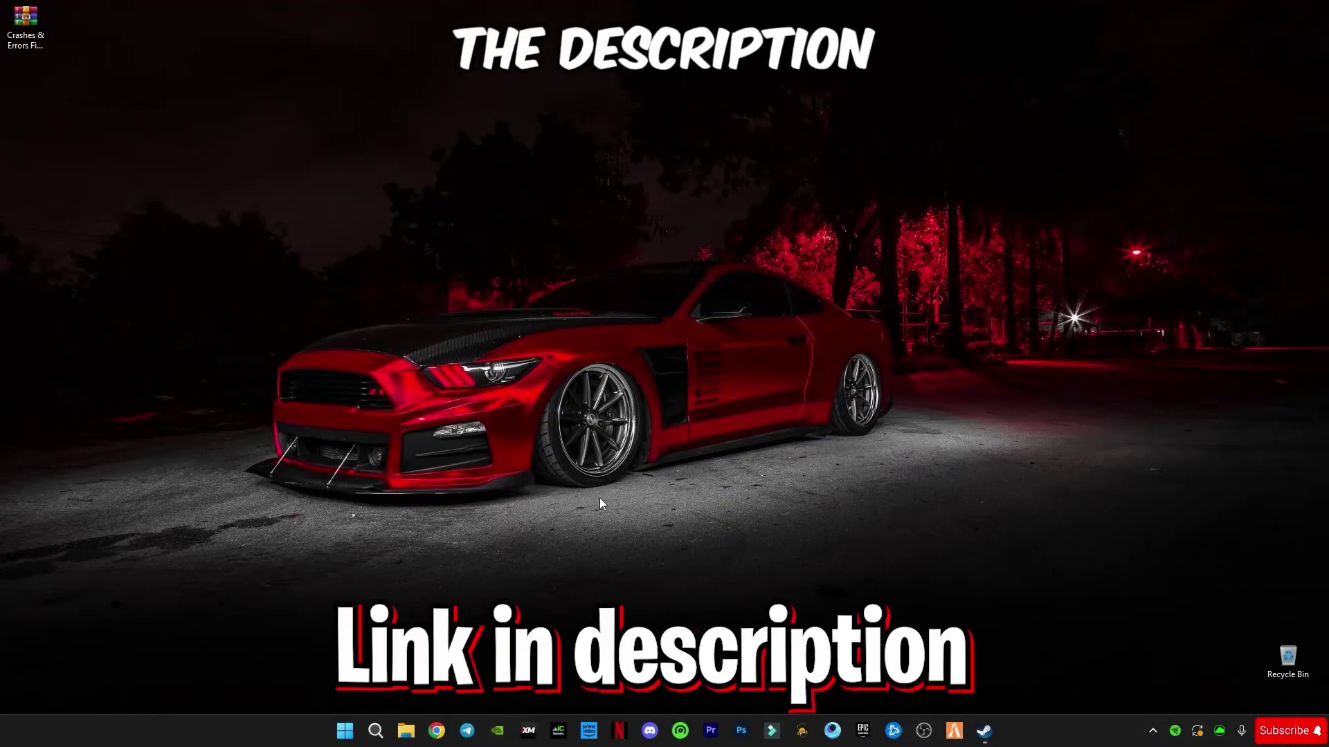
Step: Extract the fix pack .rar onto the desktop with Extract Here
{"action": "left_click", "coordinate": [47, 52]}
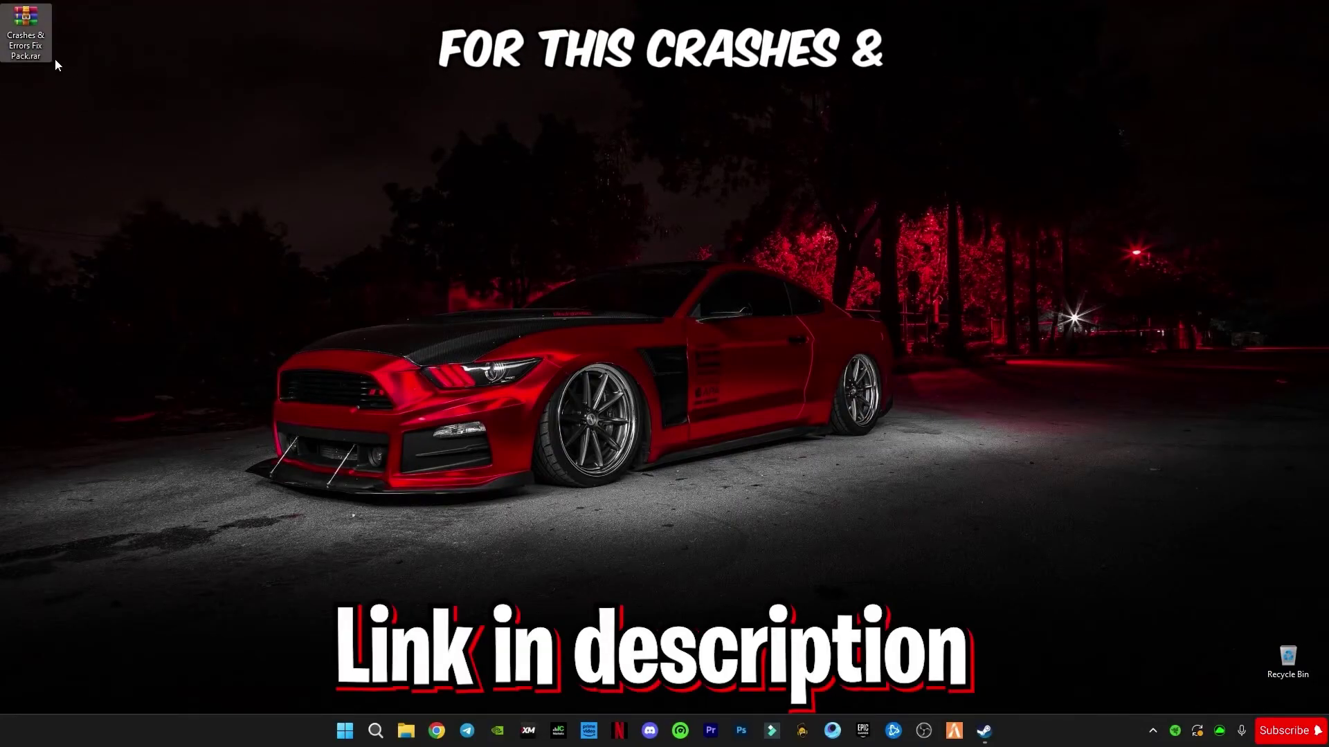
{"action": "right_click", "coordinate": [20, 43]}
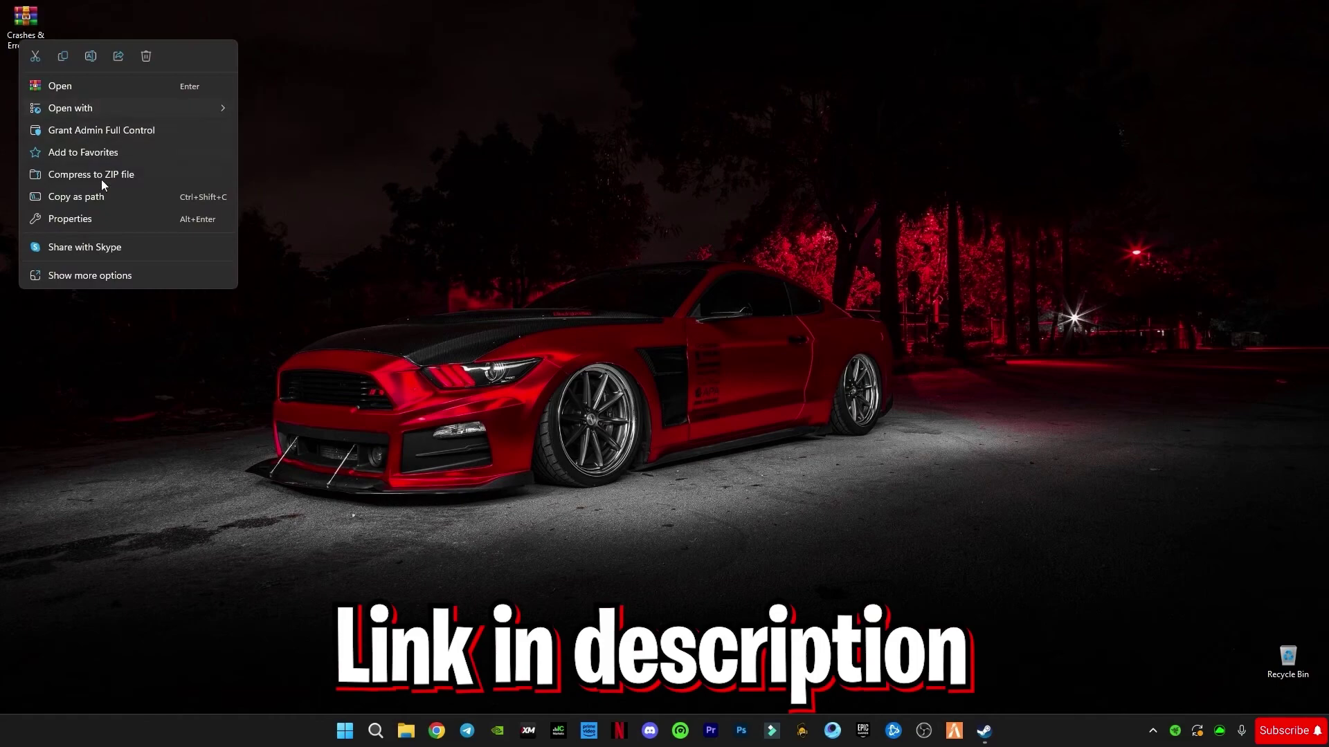
{"action": "left_click", "coordinate": [110, 284]}
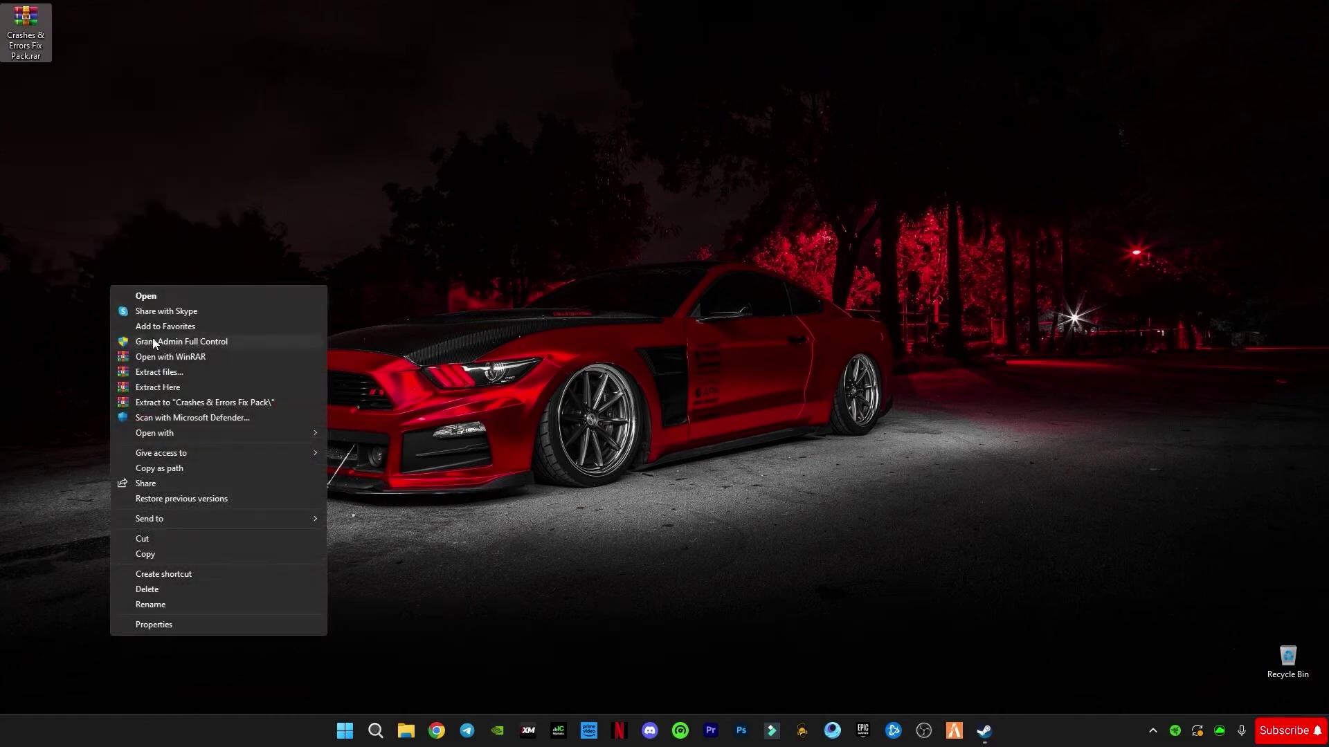
{"action": "left_click", "coordinate": [173, 389]}
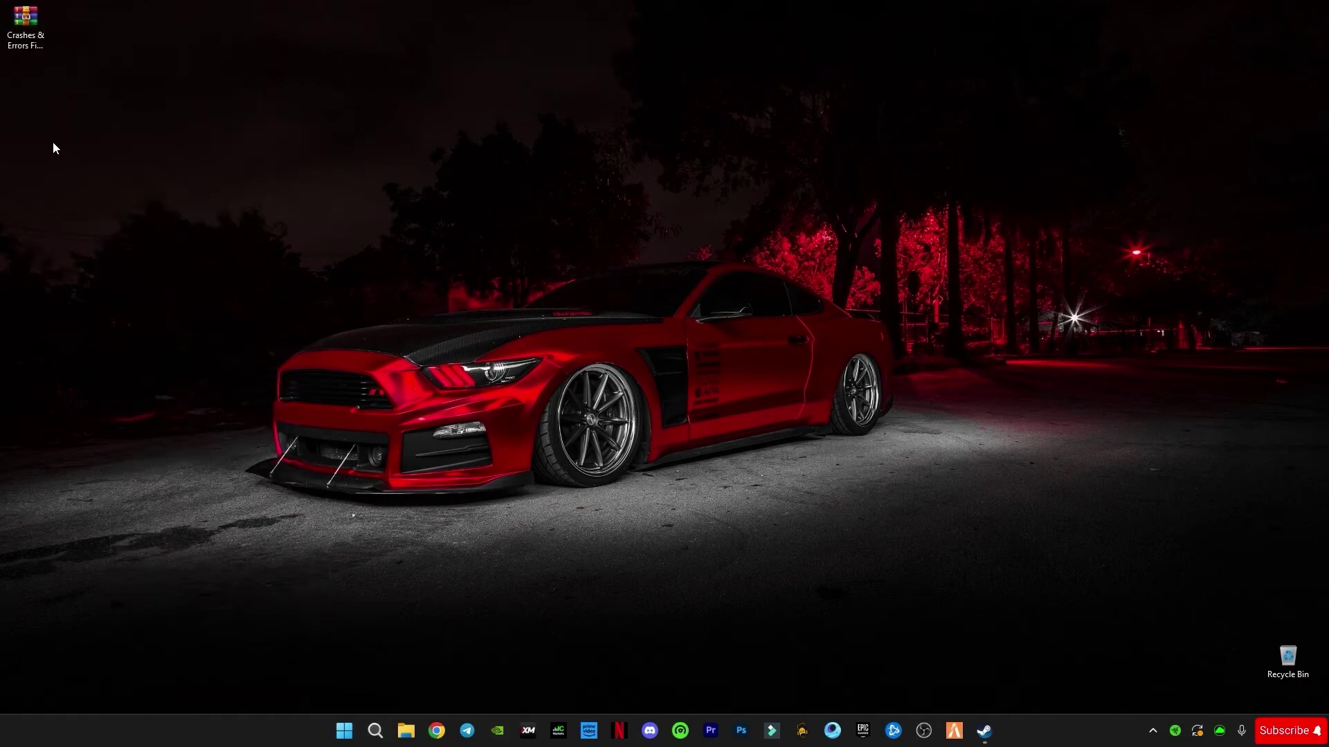
Step: Open the archive in WinRAR to check its contents, then close WinRAR
{"action": "double_click", "coordinate": [25, 17]}
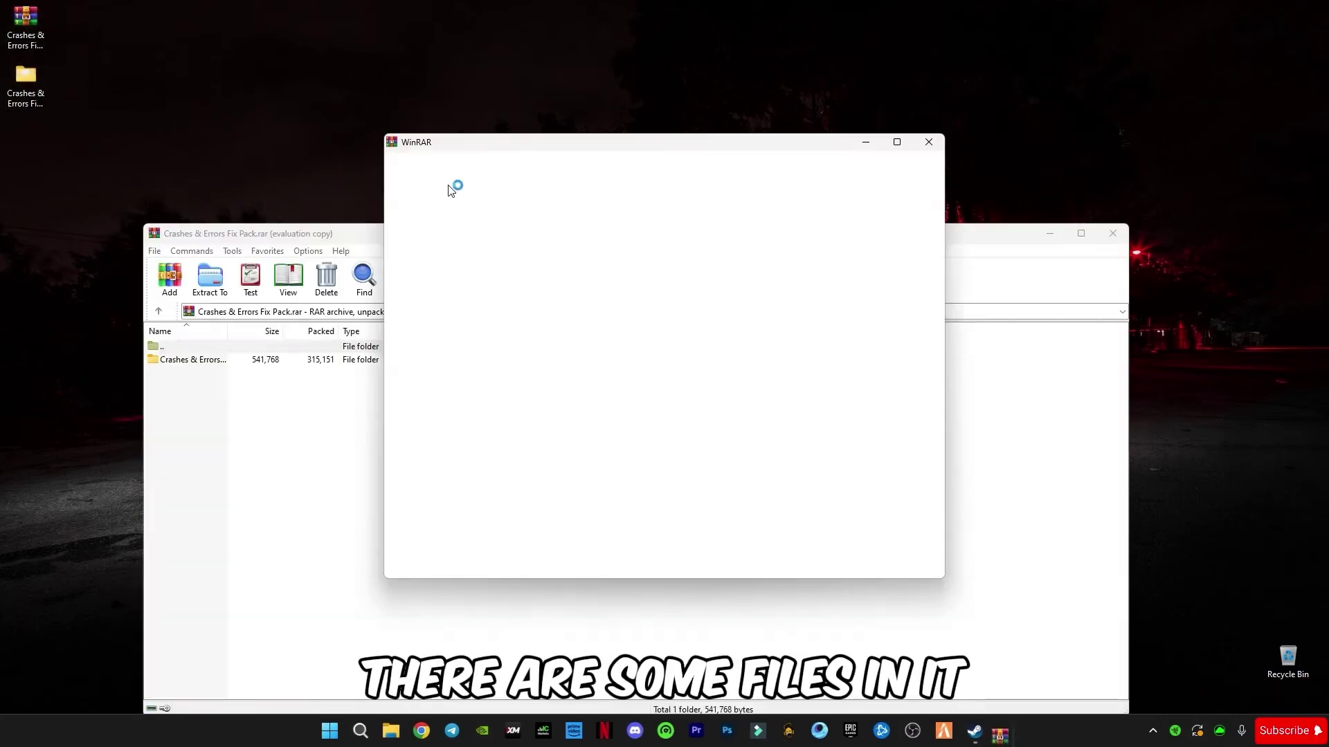
{"action": "left_click", "coordinate": [927, 143]}
{"action": "left_click", "coordinate": [1113, 233]}
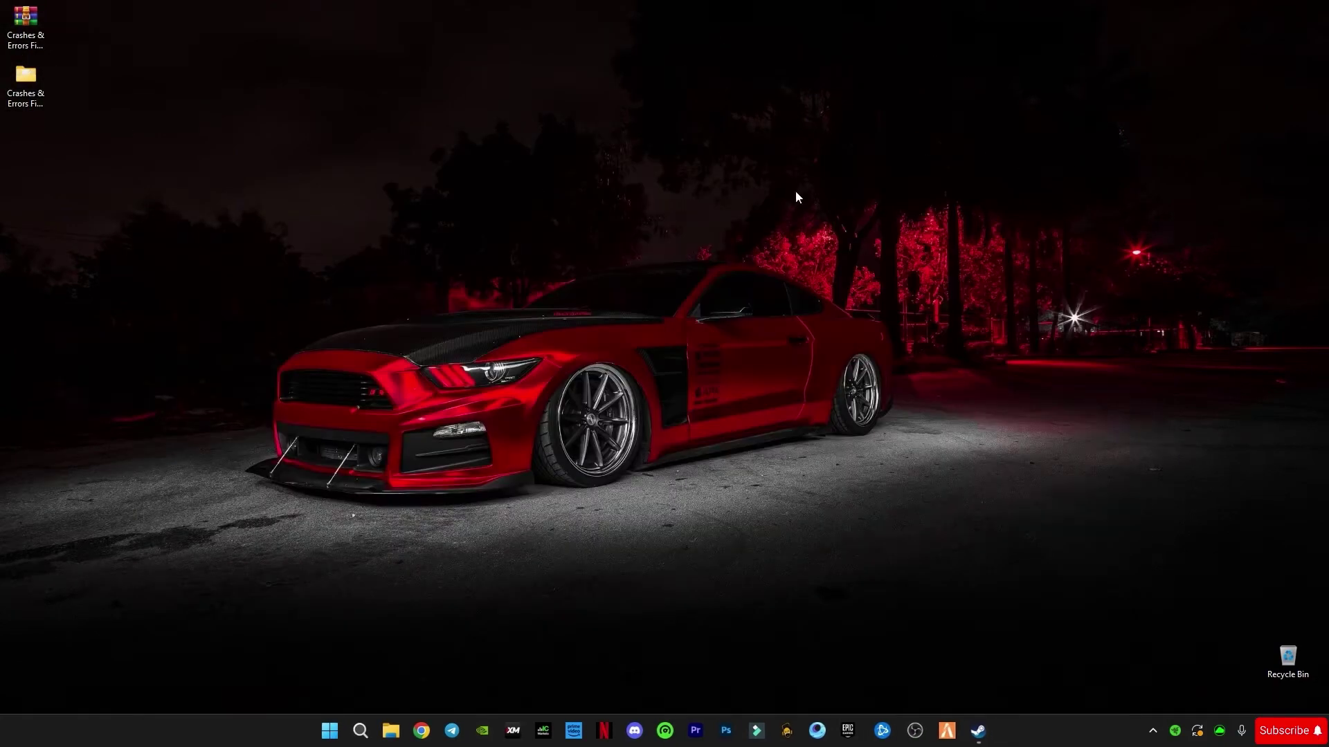
Step: Open the extracted fix pack folder and its DirectX Installer subfolder
{"action": "double_click", "coordinate": [26, 80]}
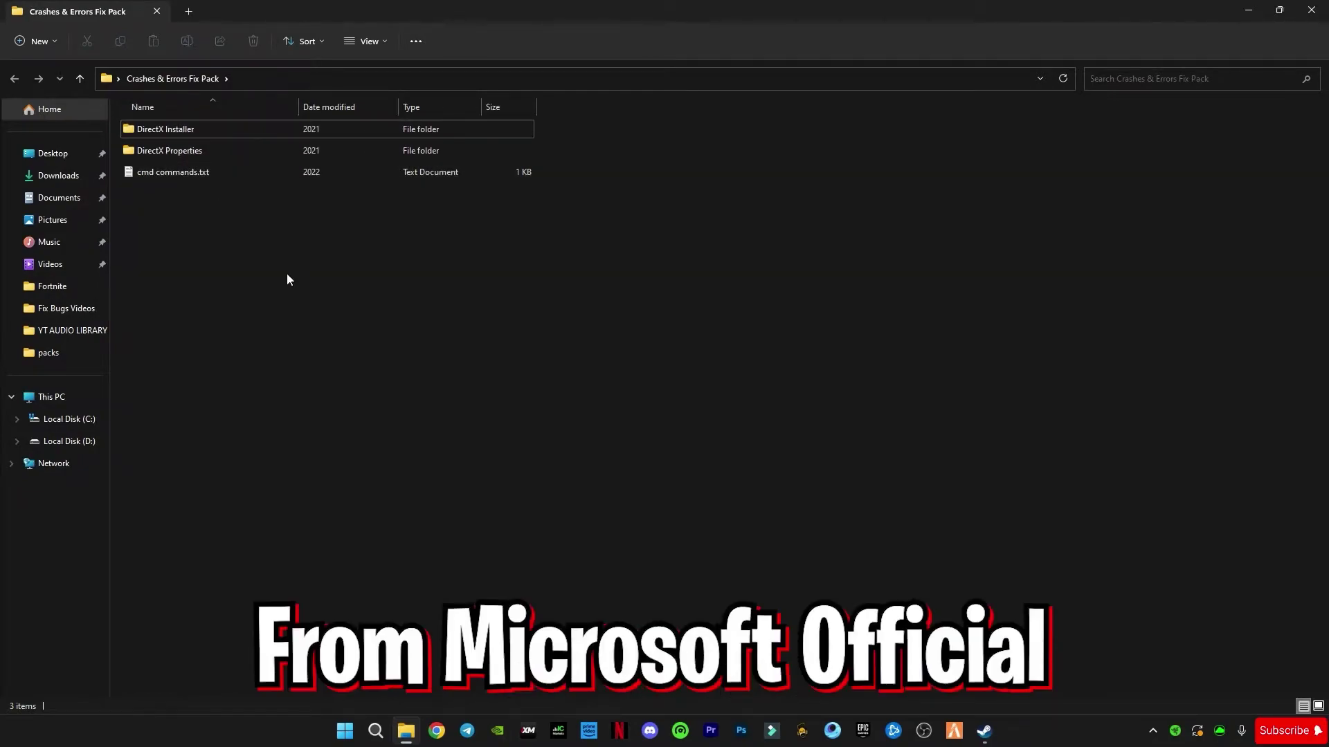
{"action": "left_click", "coordinate": [192, 131]}
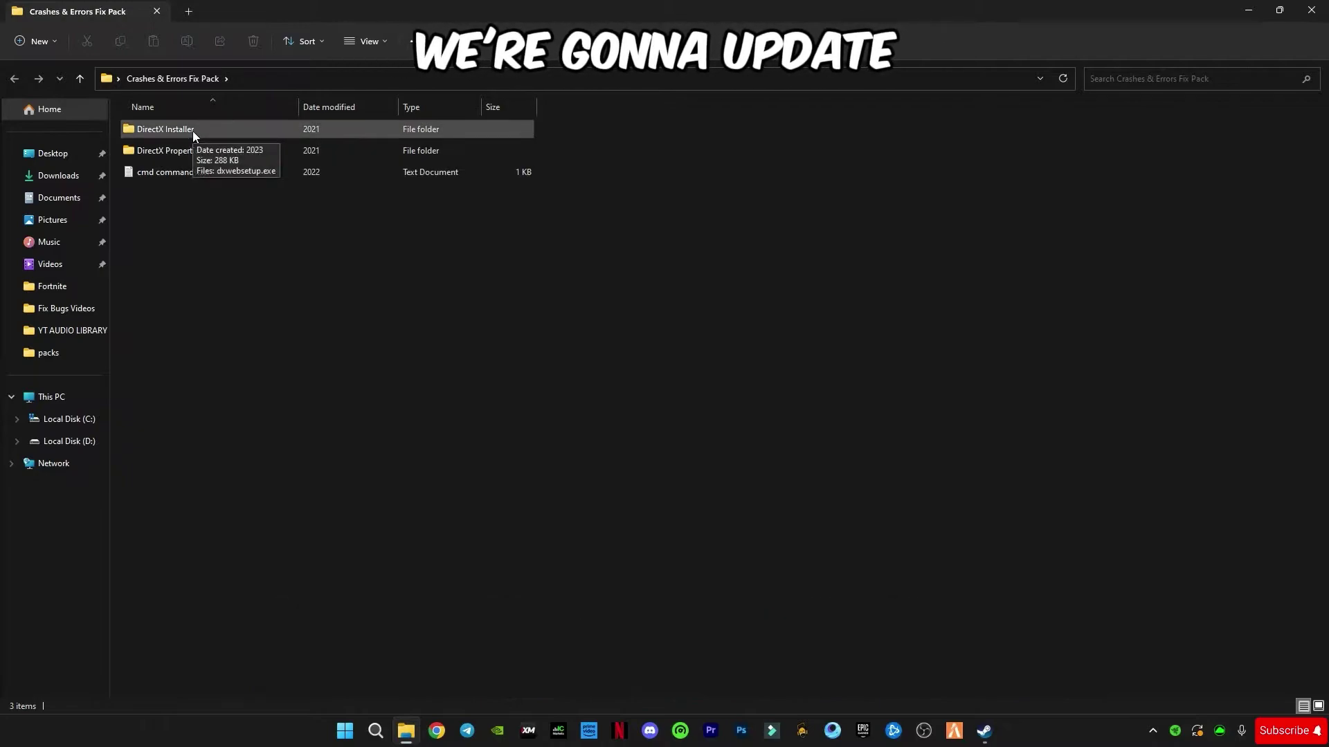
{"action": "double_click", "coordinate": [192, 130]}
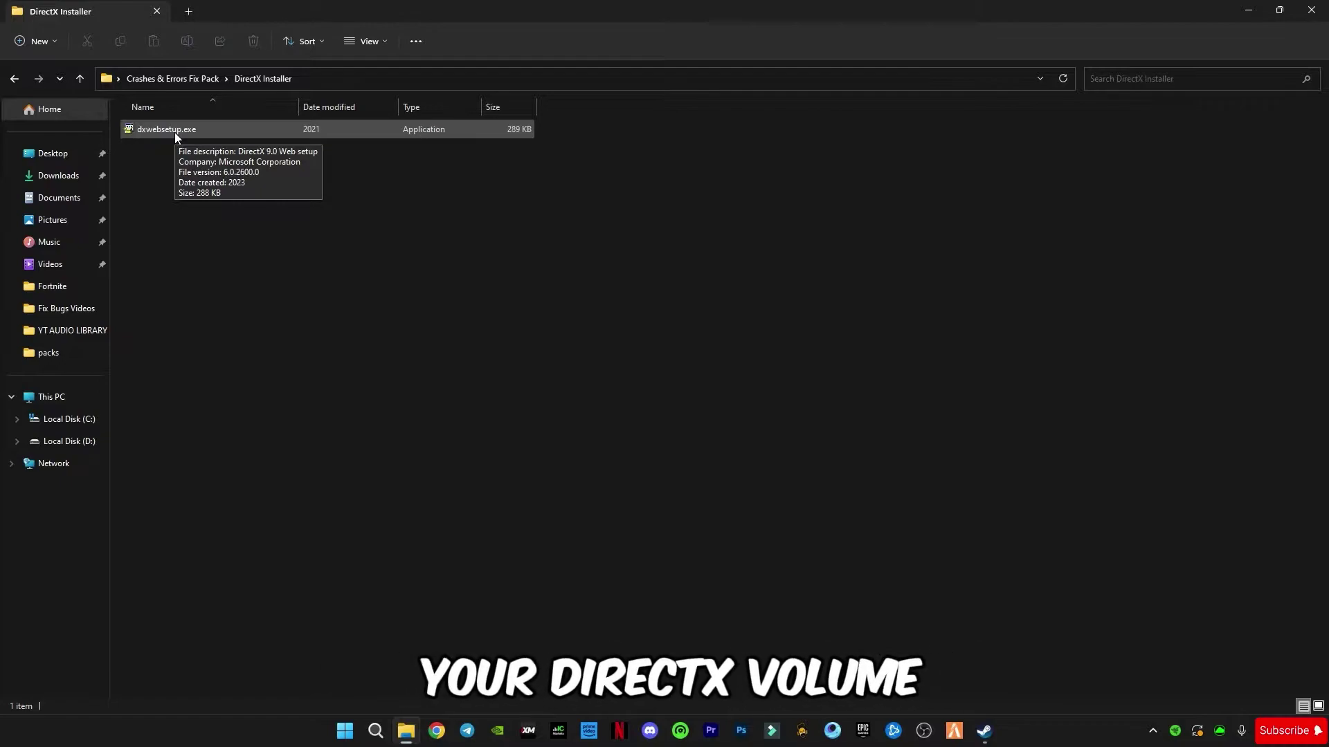
Step: Run dxwebsetup.exe, accept the licence, skip the Bing Bar, and finish setup
{"action": "double_click", "coordinate": [174, 131]}
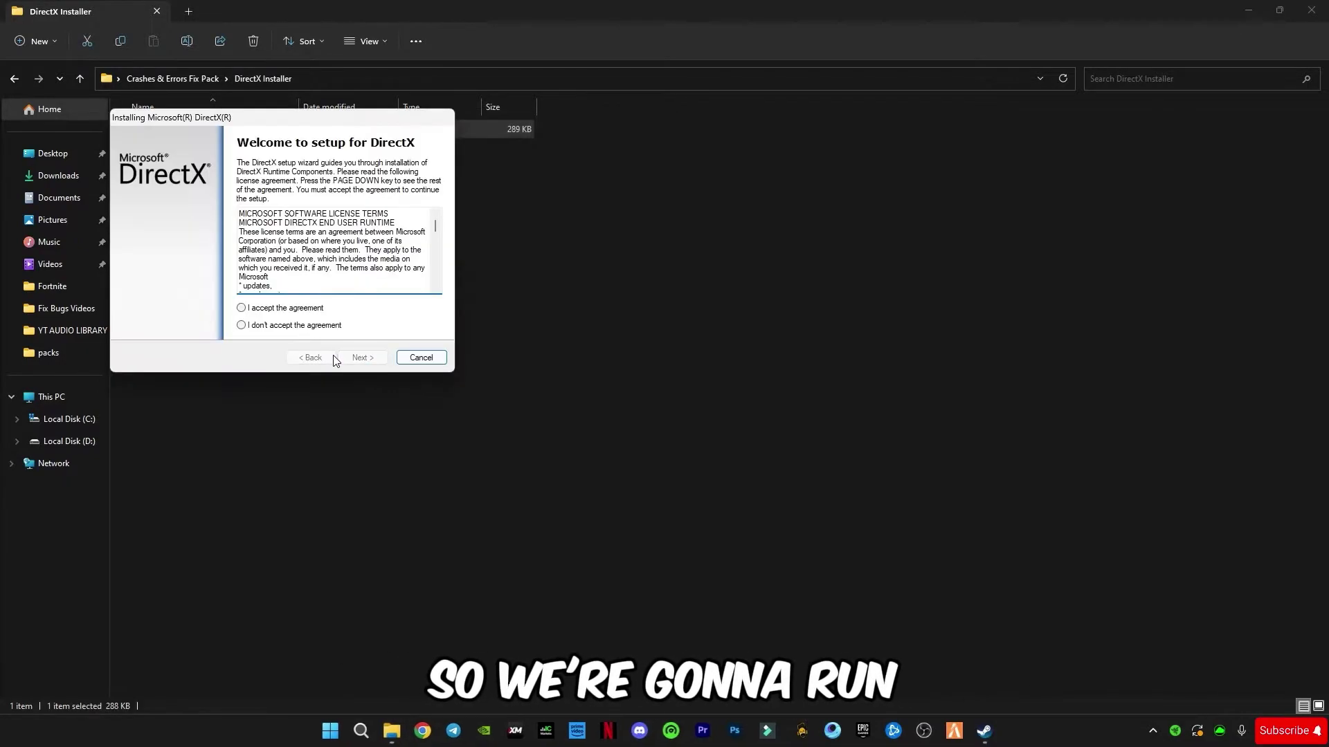
{"action": "left_click", "coordinate": [278, 308]}
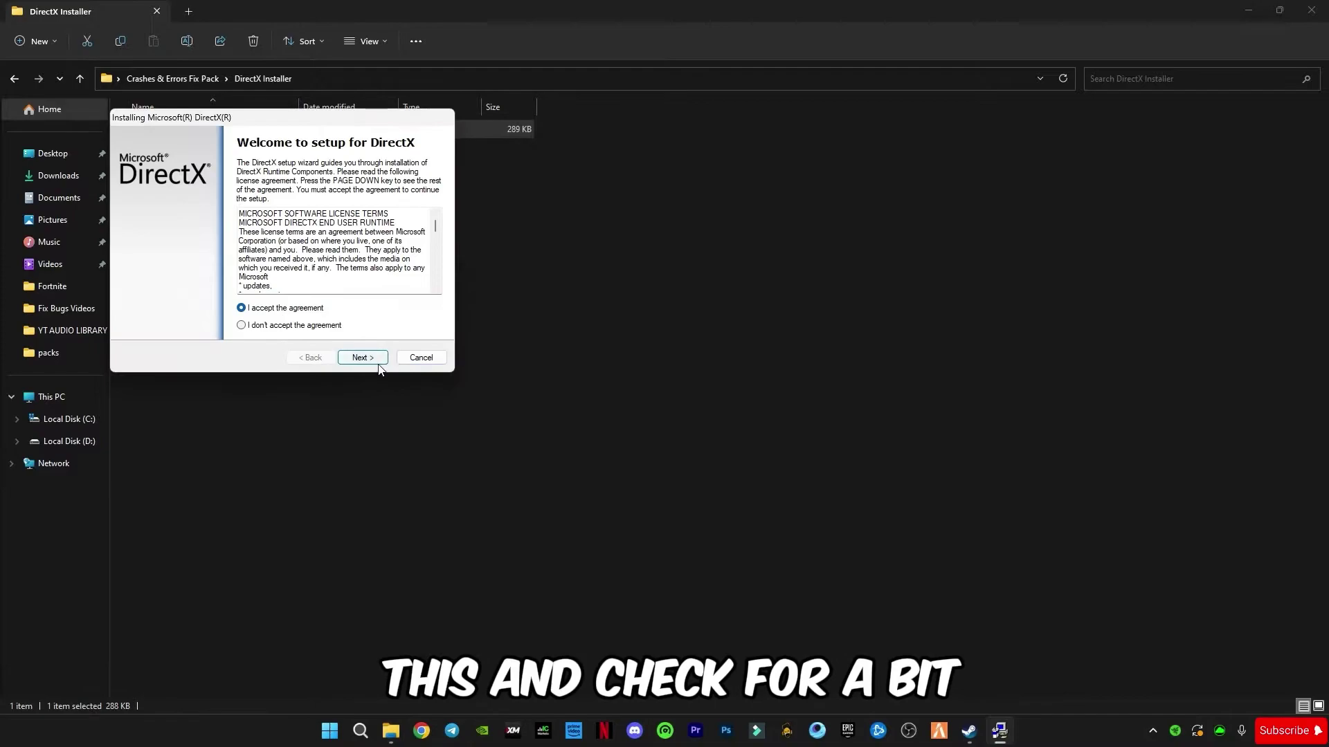
{"action": "left_click", "coordinate": [374, 361]}
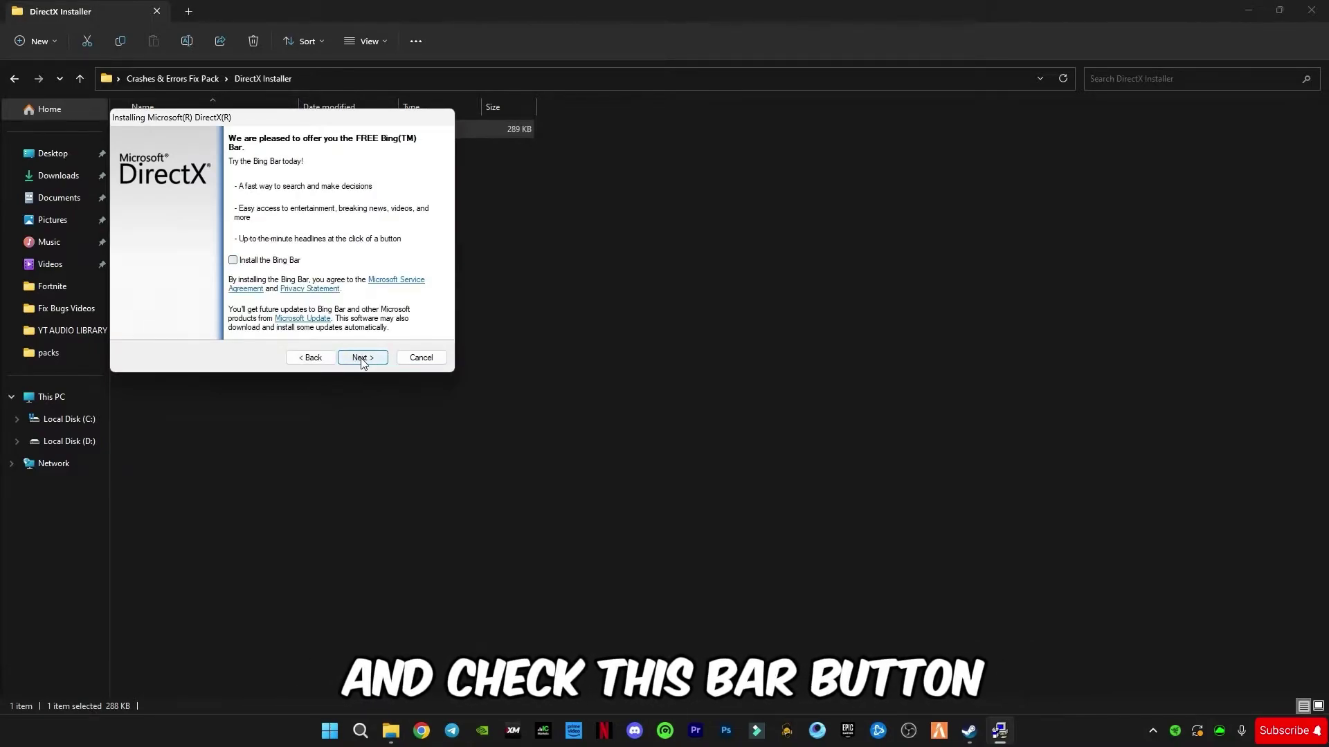
{"action": "left_click", "coordinate": [356, 356]}
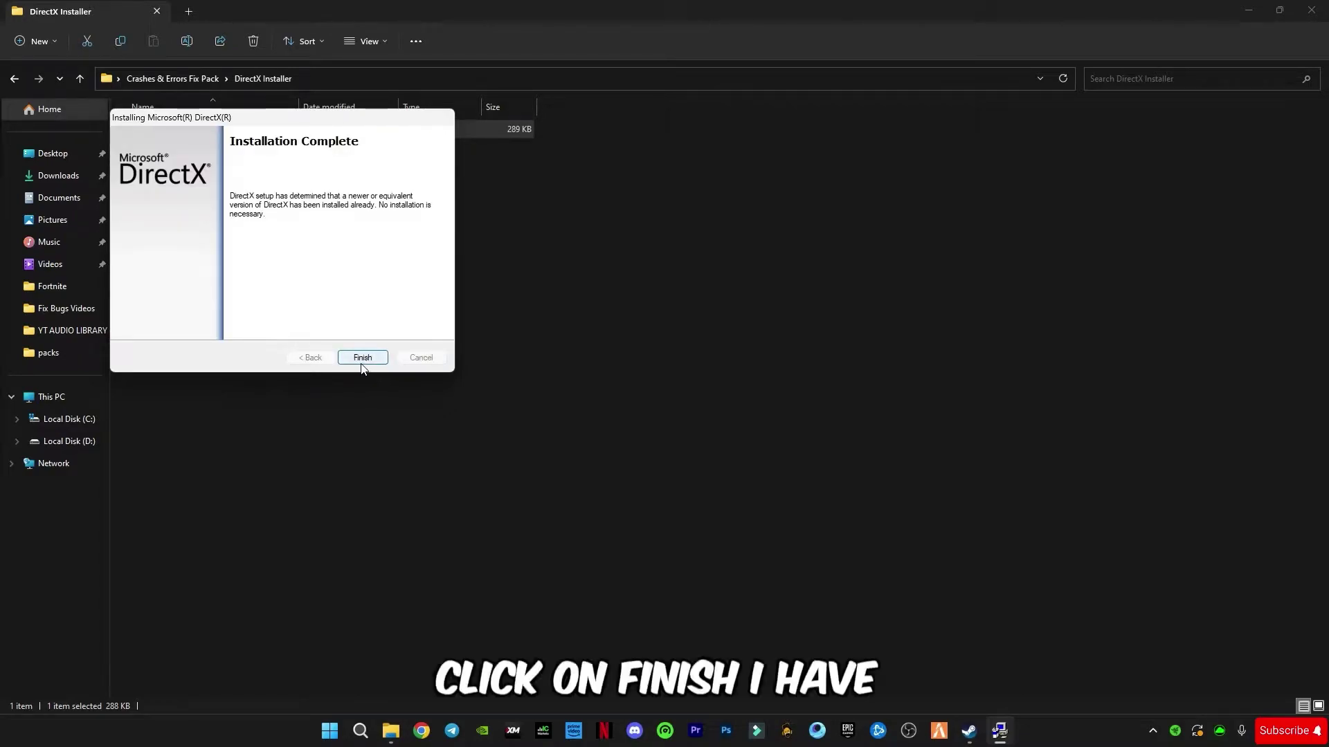
{"action": "left_click", "coordinate": [361, 362]}
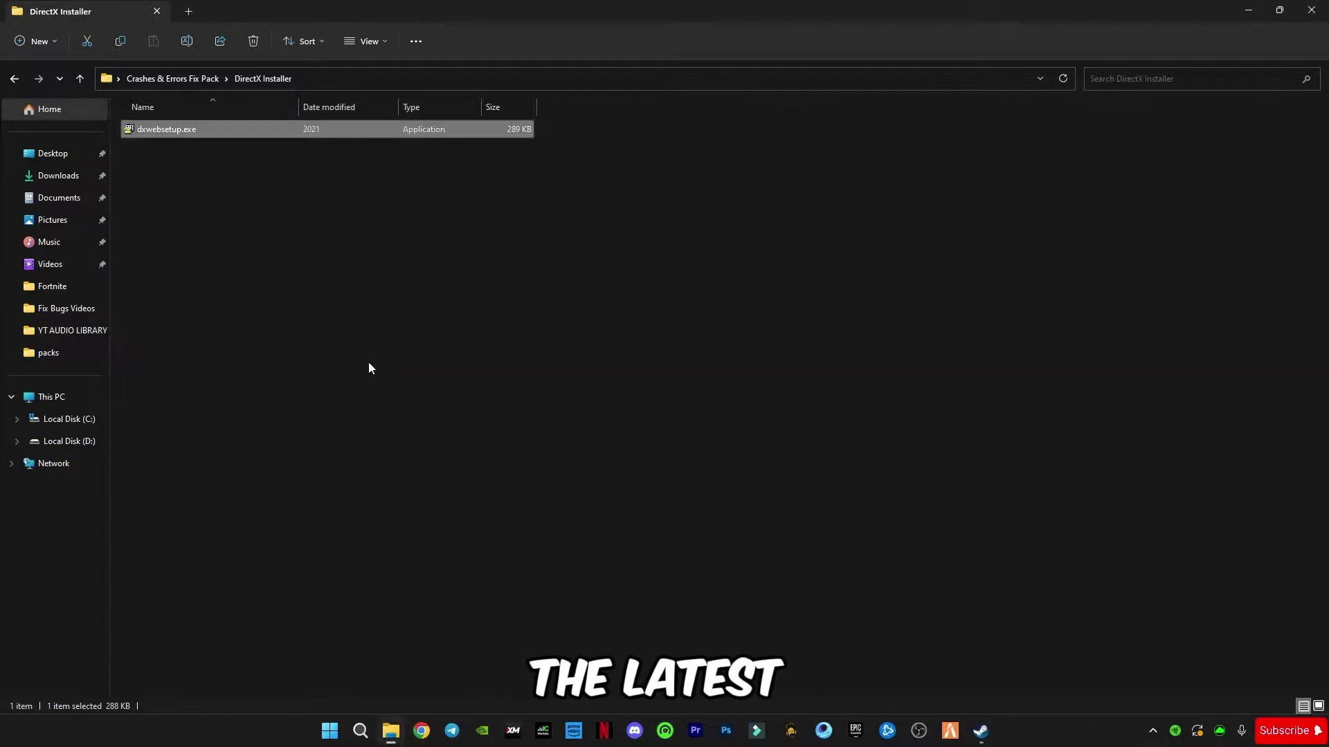
Step: Launch dxcpl.exe from the DirectX Properties folder and open its Direct3D 10.x/11.x executable list
{"action": "left_click", "coordinate": [14, 79]}
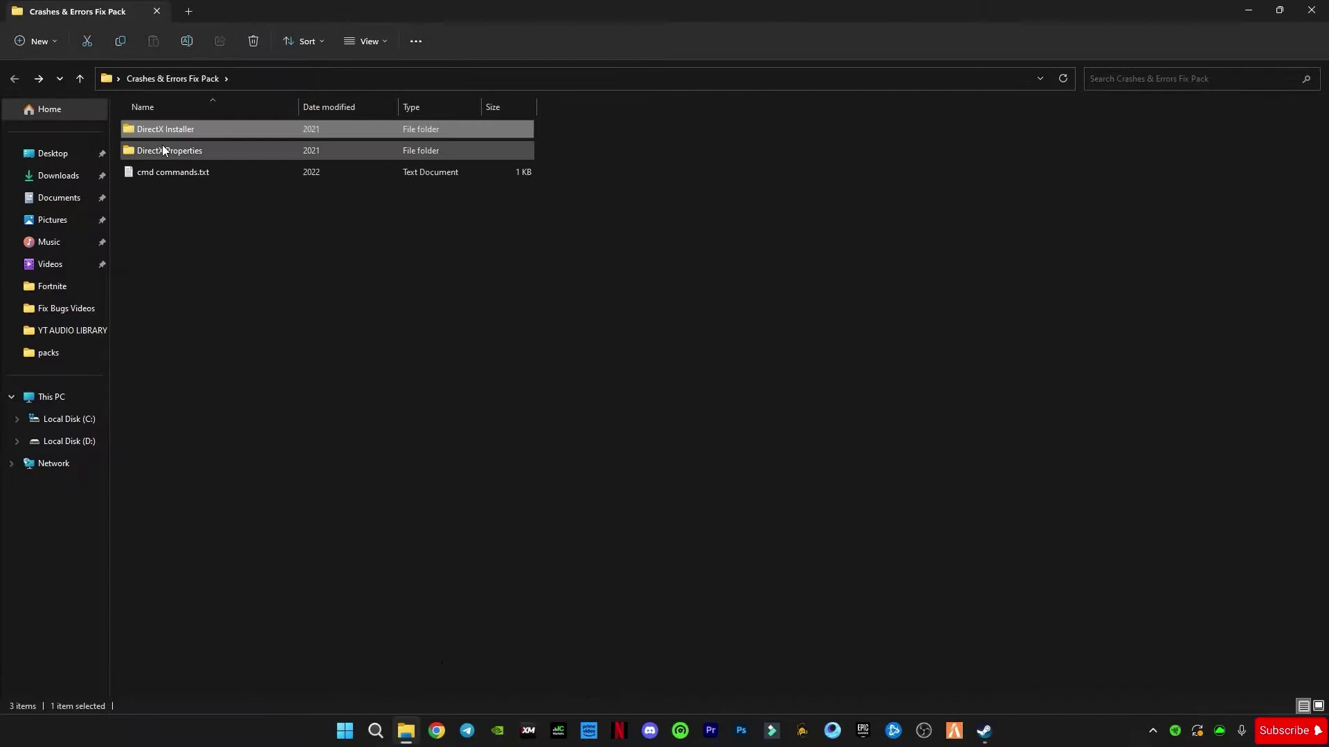
{"action": "double_click", "coordinate": [203, 151]}
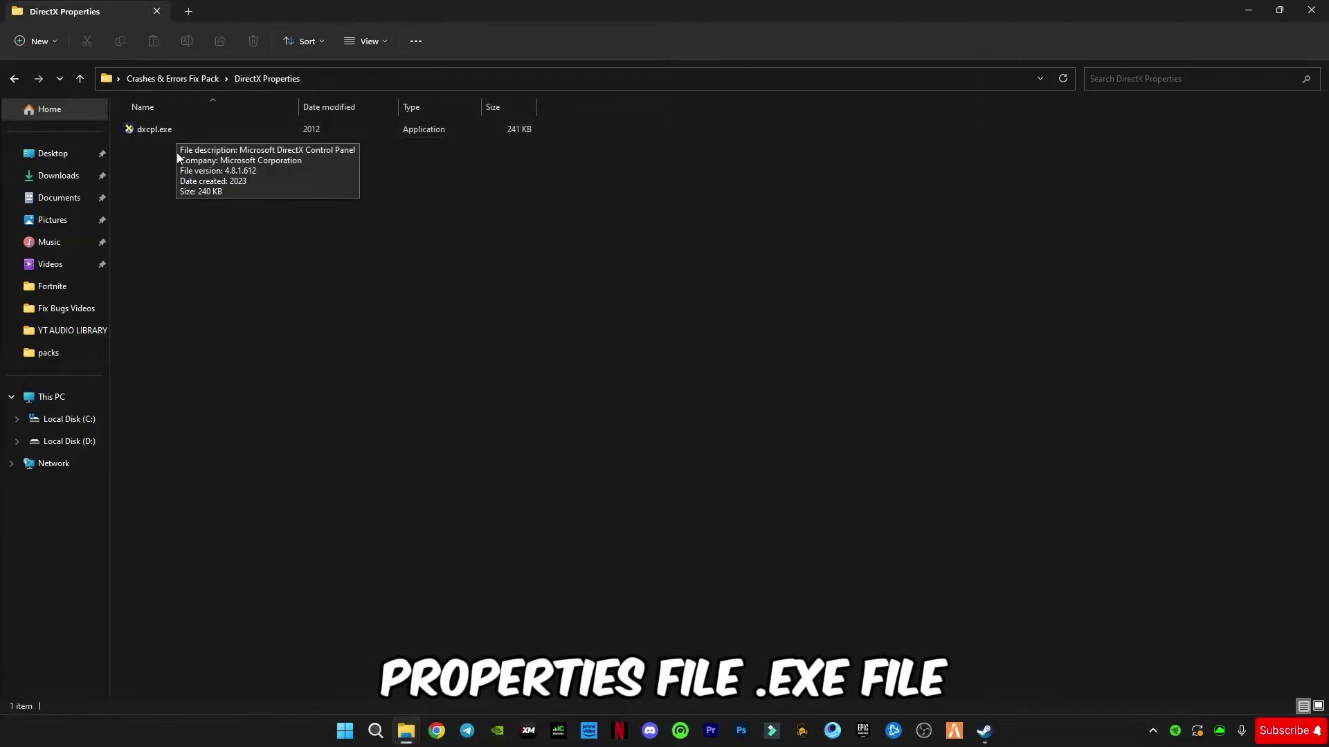
{"action": "double_click", "coordinate": [161, 130]}
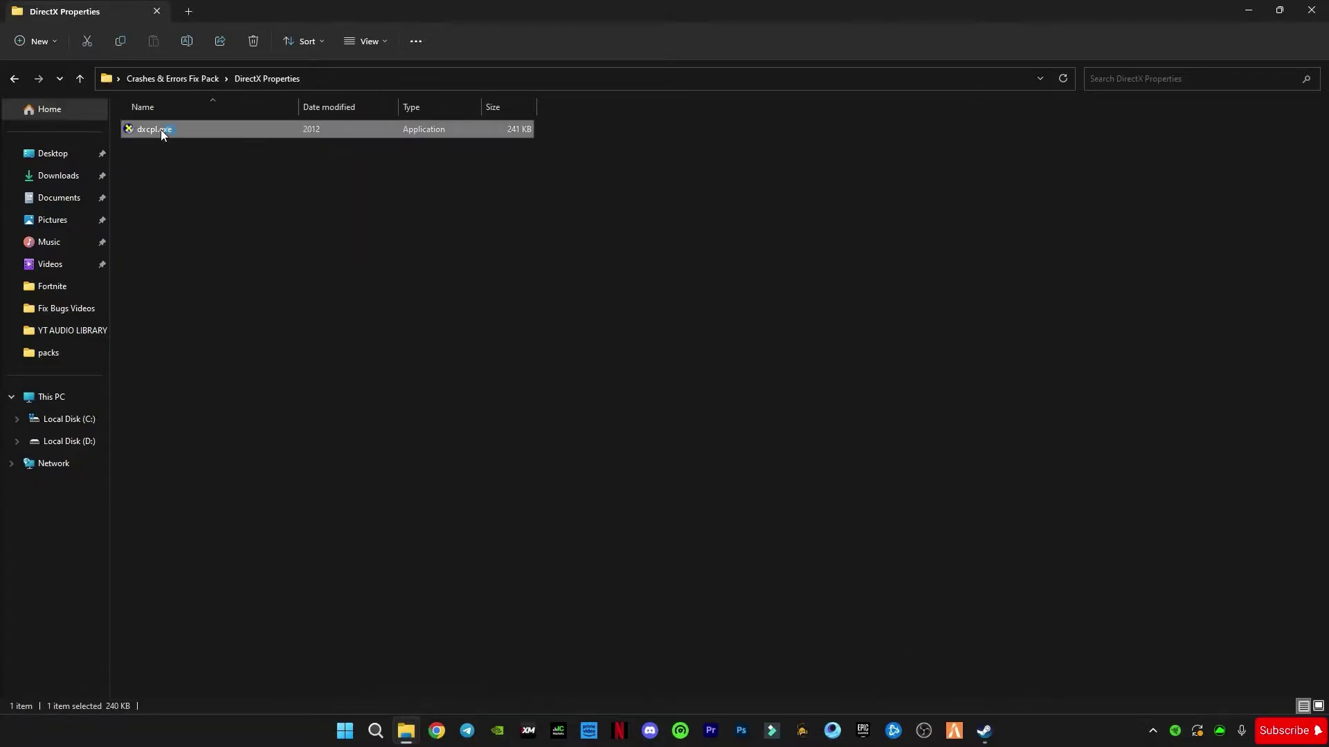
{"action": "left_click_drag", "start_coordinate": [251, 143], "coordinate": [591, 206]}
{"action": "left_click", "coordinate": [671, 253]}
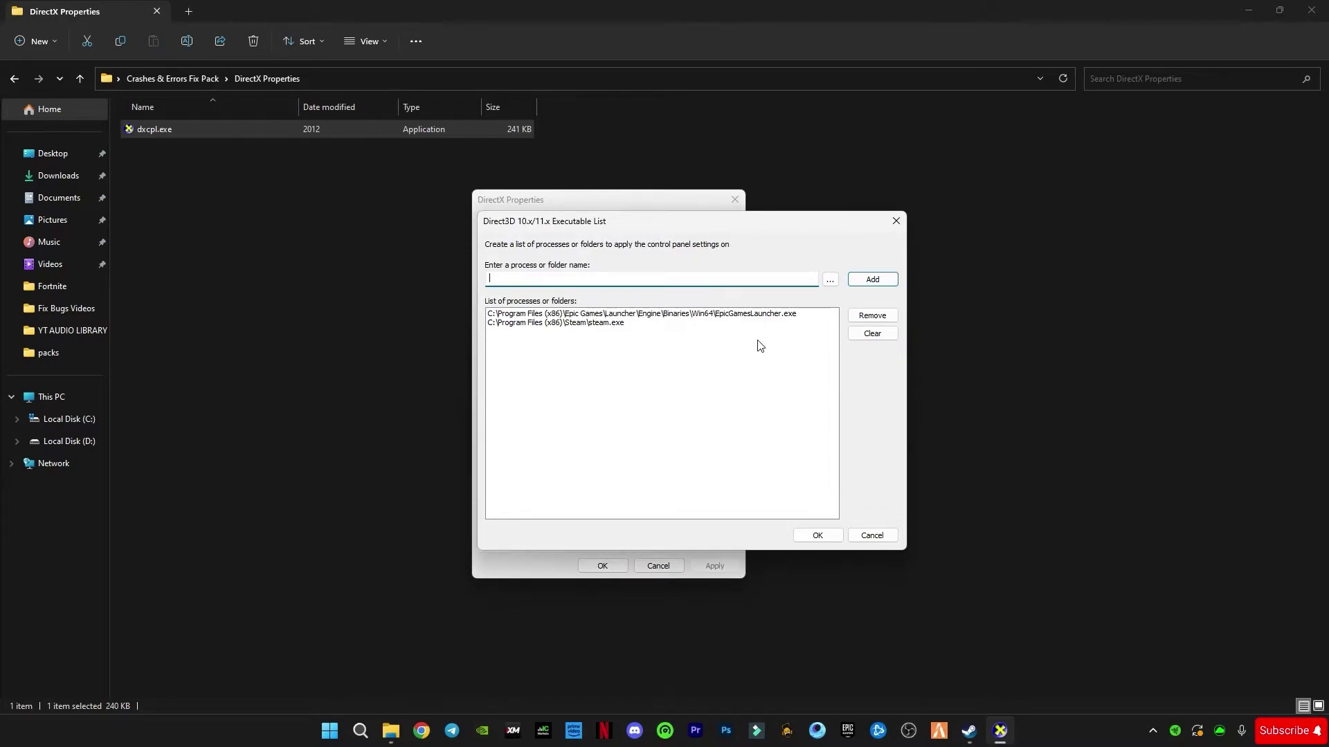
Step: Add steam.exe from the Steam folder to the executable list, then apply and close with OK
{"action": "left_click", "coordinate": [830, 279]}
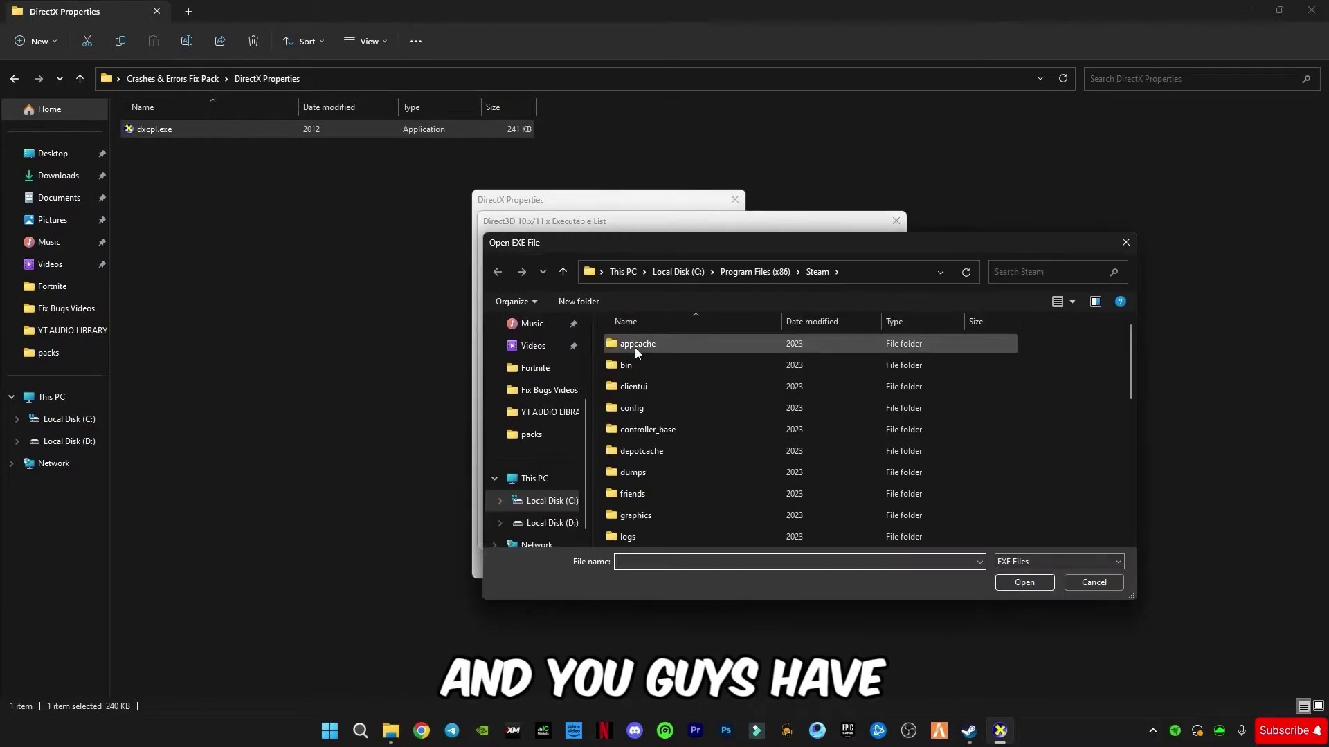
{"action": "scroll", "coordinate": [727, 457], "scroll_direction": "down", "scroll_amount": 5}
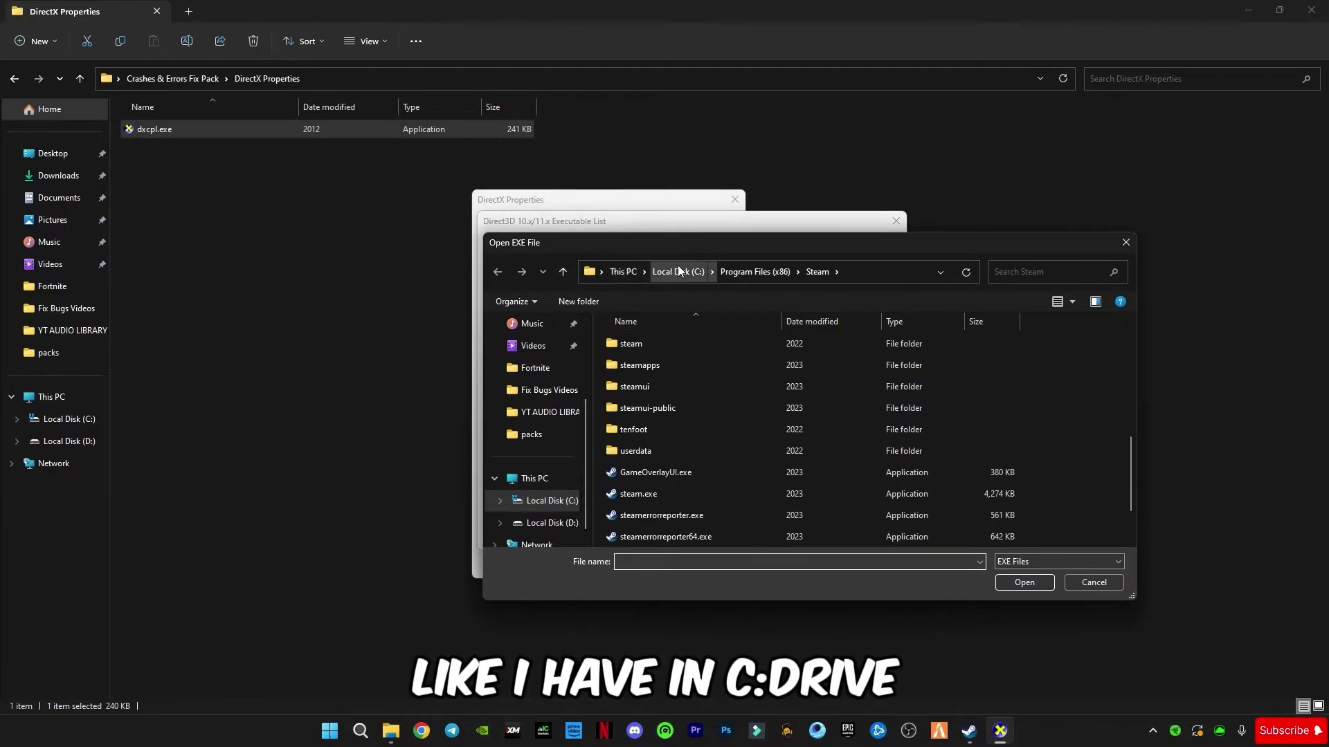
{"action": "left_click", "coordinate": [646, 498]}
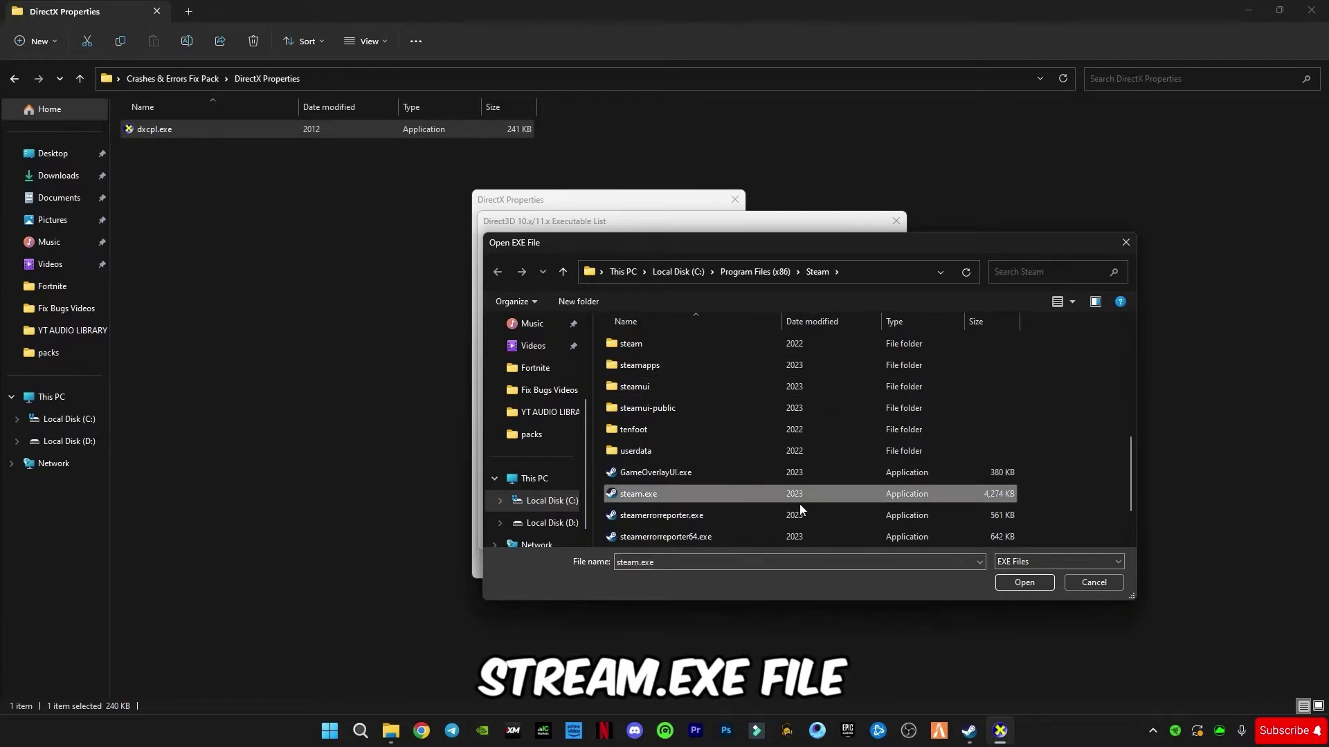
{"action": "left_click", "coordinate": [1034, 579]}
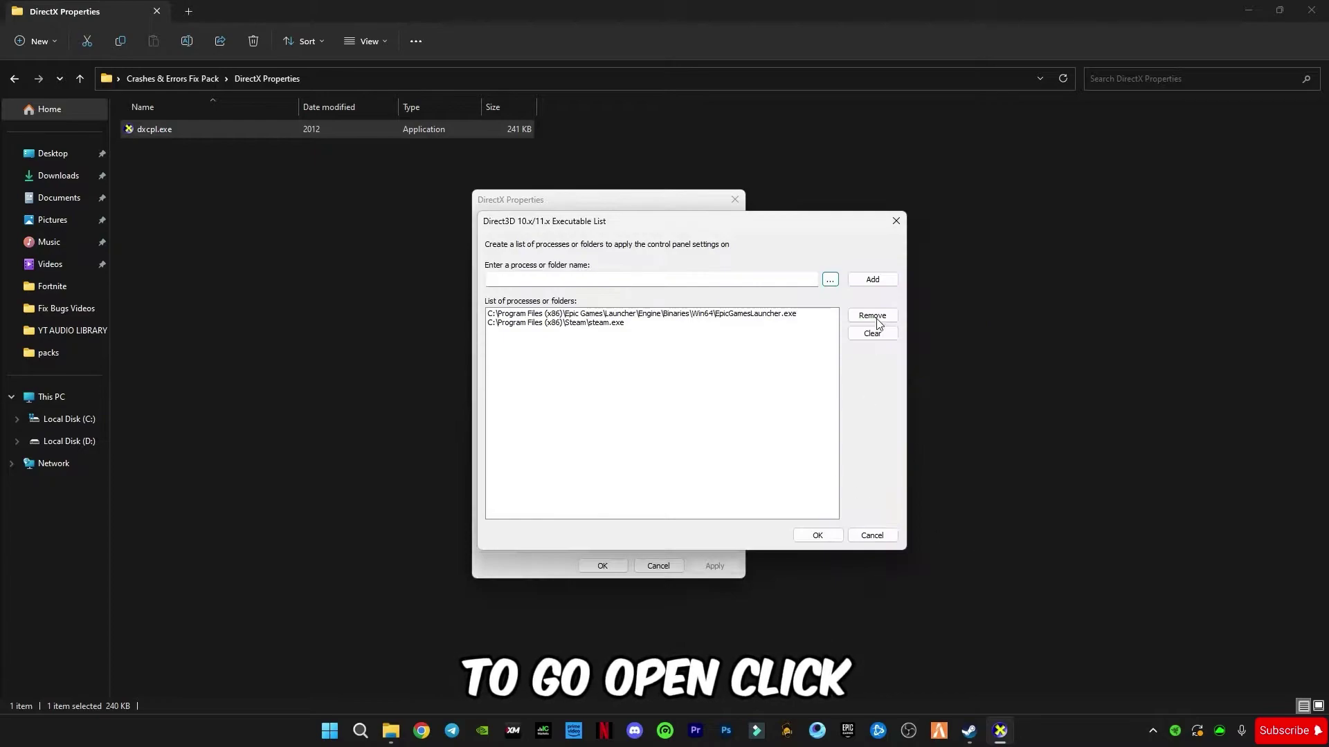
{"action": "left_click", "coordinate": [818, 536]}
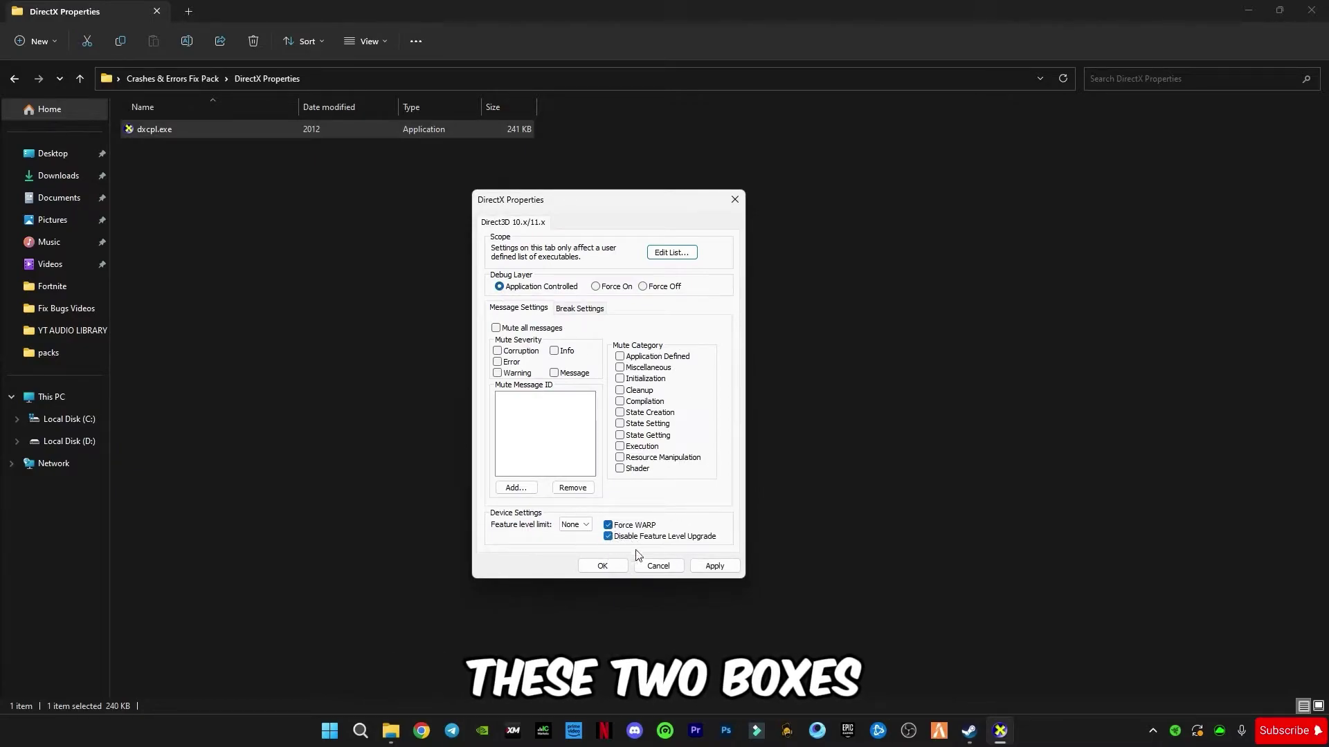
{"action": "left_click", "coordinate": [715, 566]}
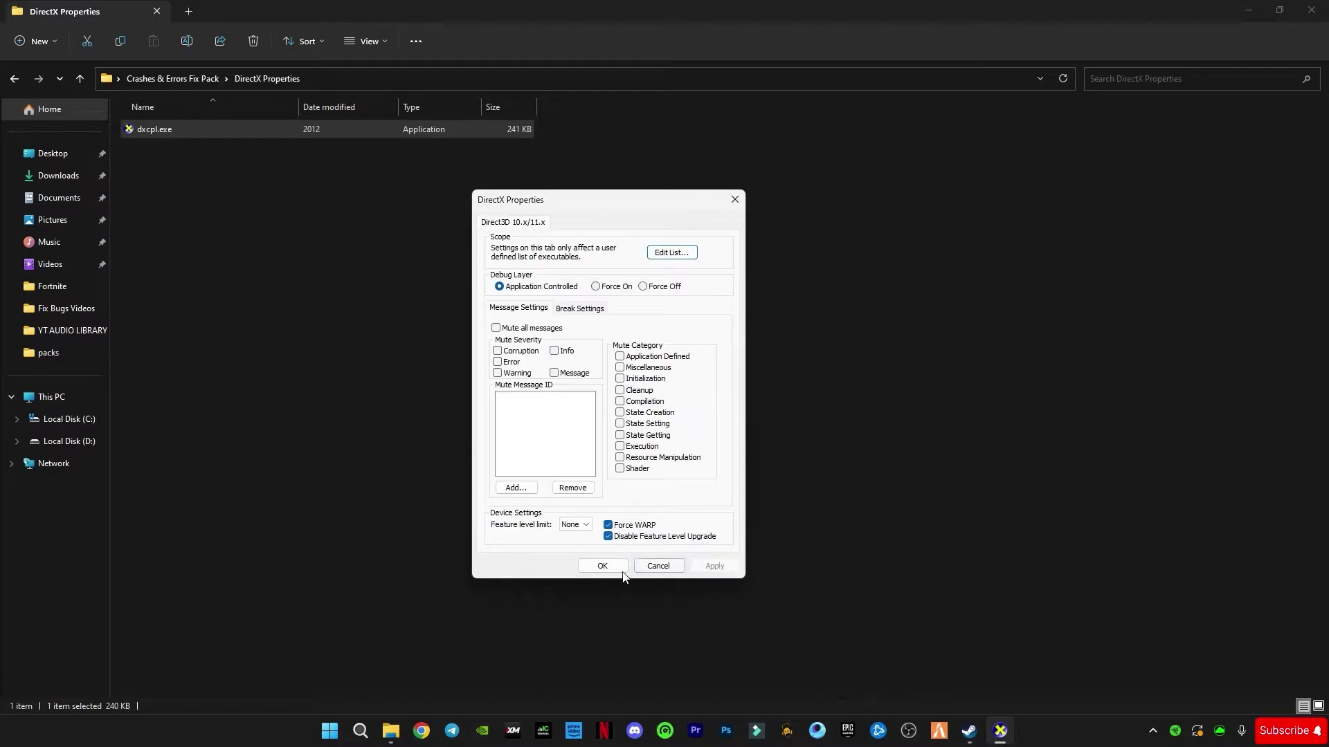
{"action": "left_click", "coordinate": [599, 575]}
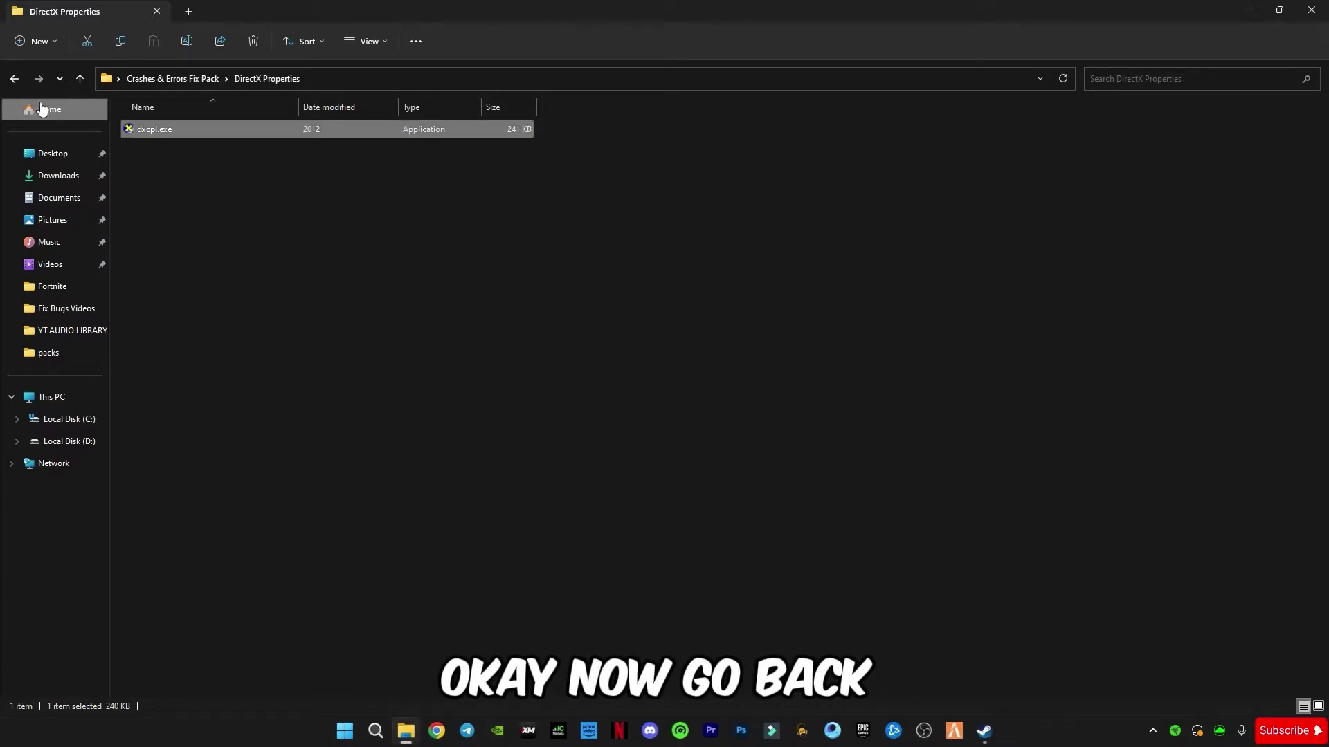
Step: Open cmd commands.txt in Notepad and copy the powercfg duplicatescheme command
{"action": "left_click", "coordinate": [14, 78]}
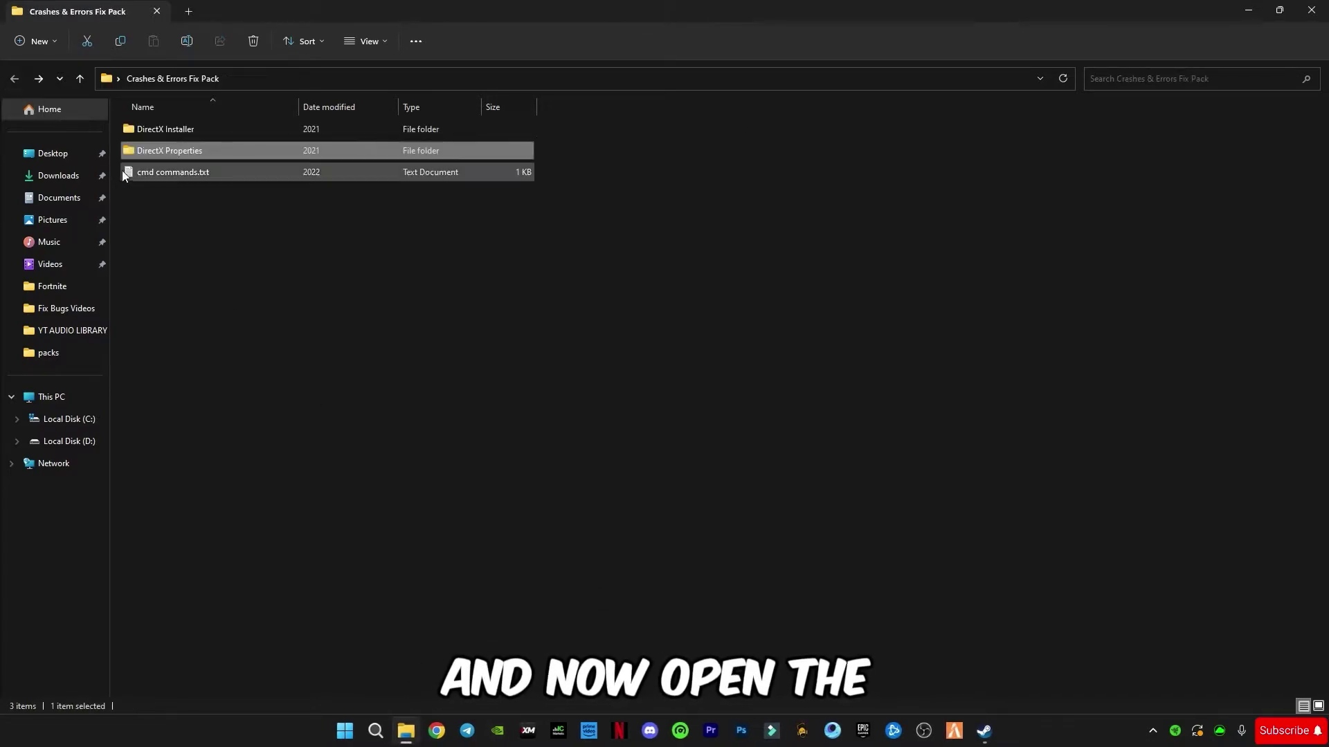
{"action": "left_click", "coordinate": [185, 181]}
{"action": "double_click", "coordinate": [185, 173]}
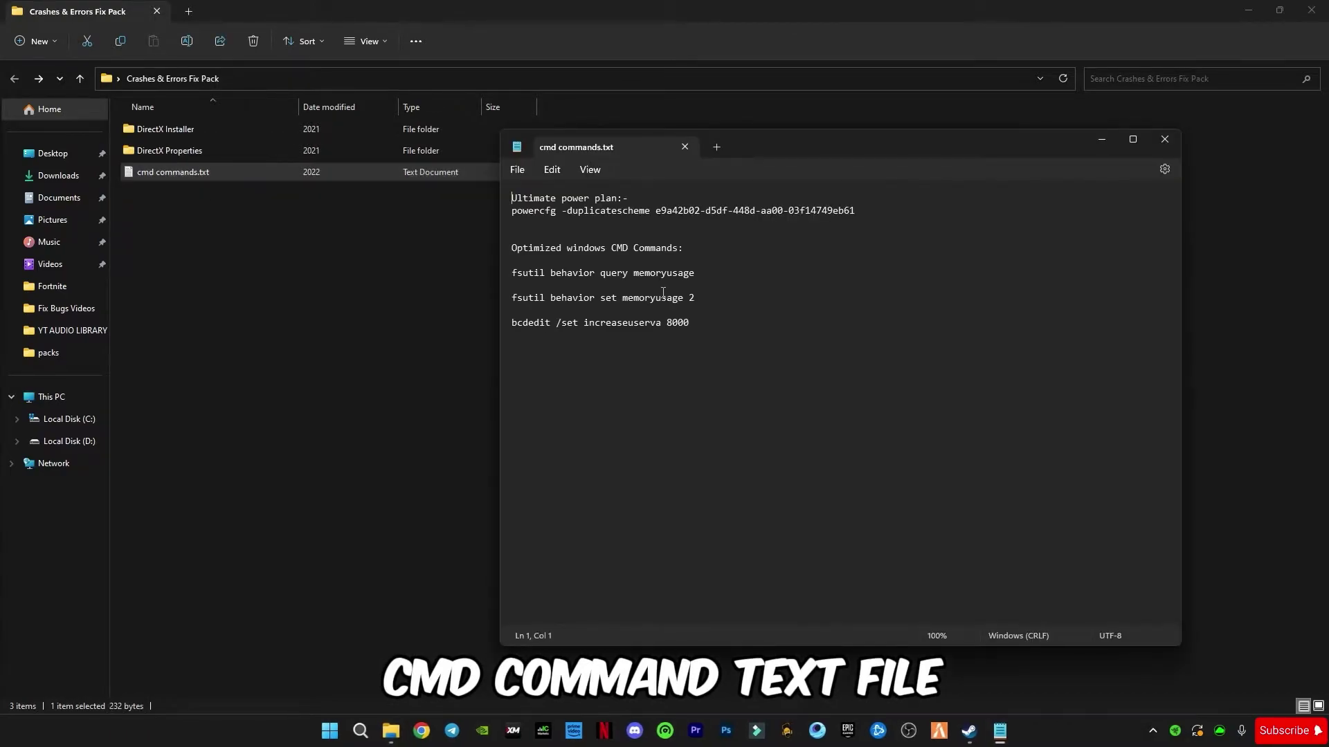
{"action": "left_click_drag", "start_coordinate": [948, 208], "coordinate": [510, 211]}
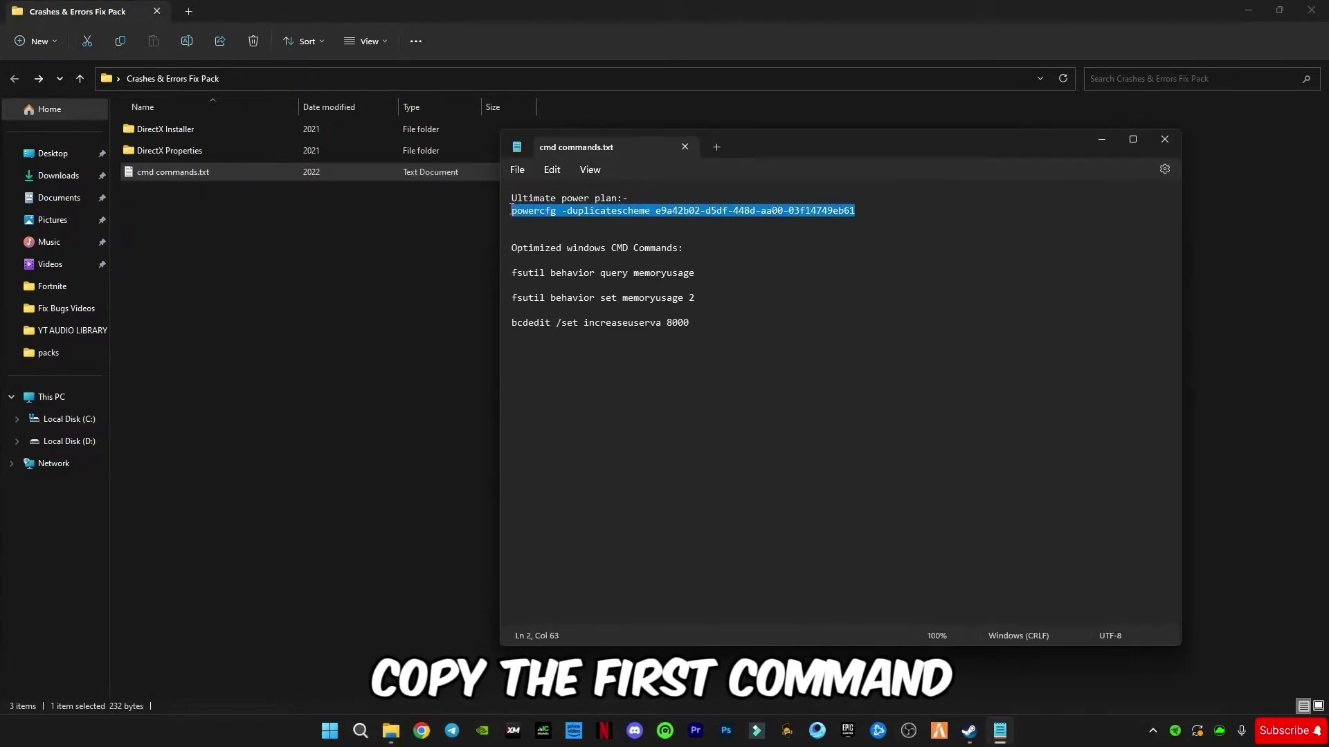
{"action": "right_click", "coordinate": [595, 211]}
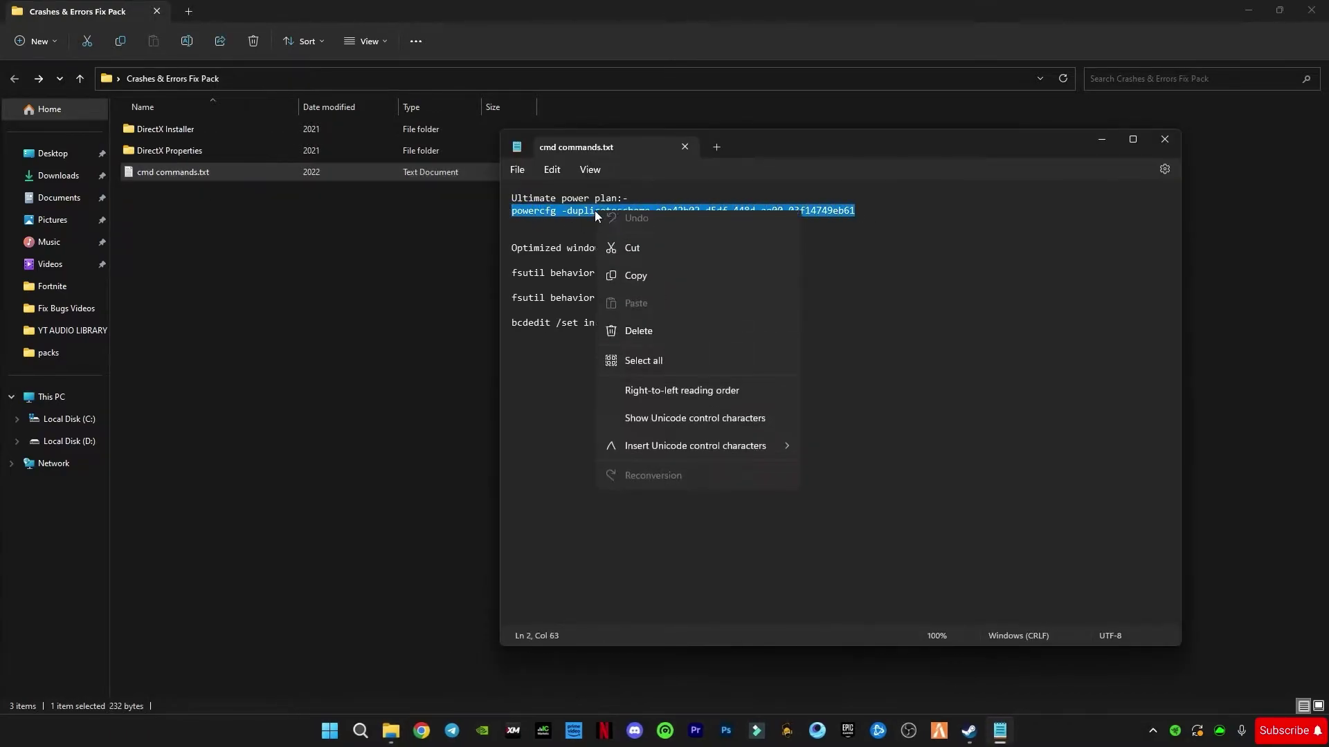
{"action": "left_click", "coordinate": [640, 278]}
Step: Search for cmd and run Command Prompt as administrator
{"action": "left_click", "coordinate": [358, 728]}
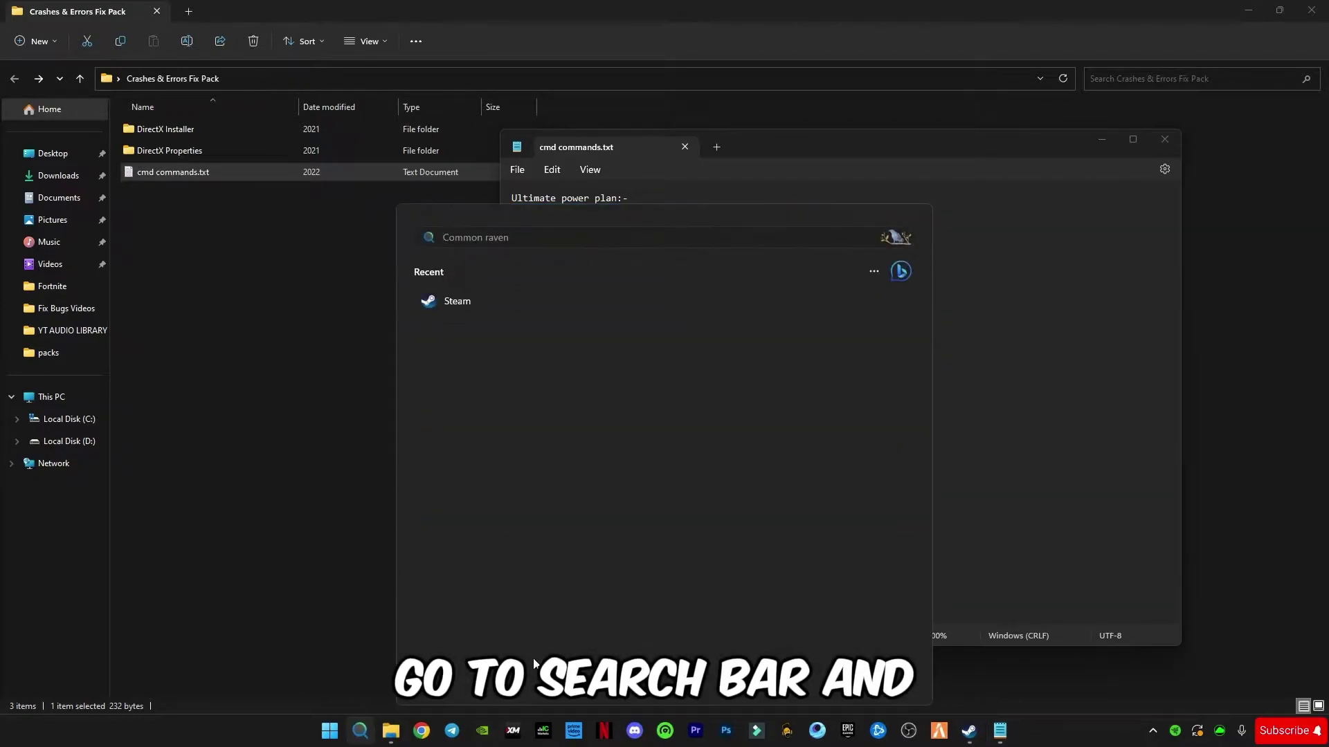
{"action": "type", "text": "cmd"}
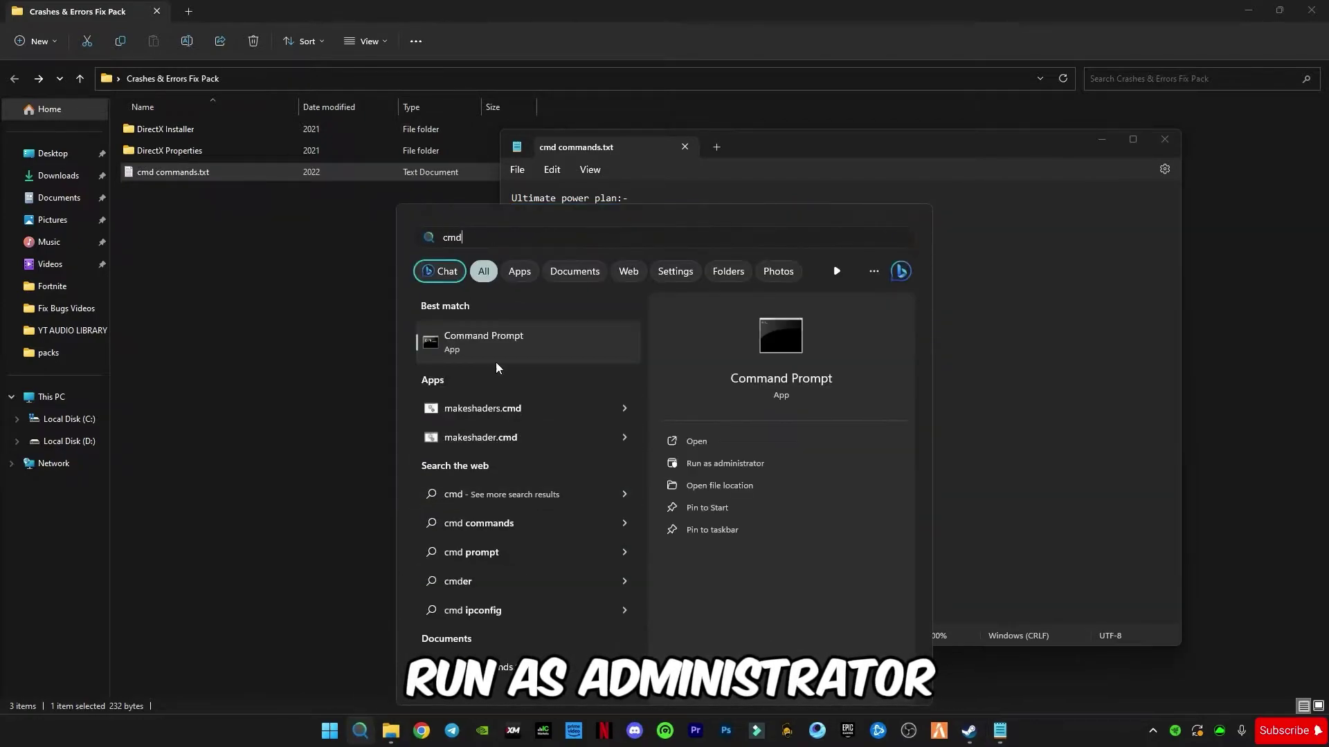
{"action": "right_click", "coordinate": [491, 331]}
{"action": "left_click", "coordinate": [562, 355]}
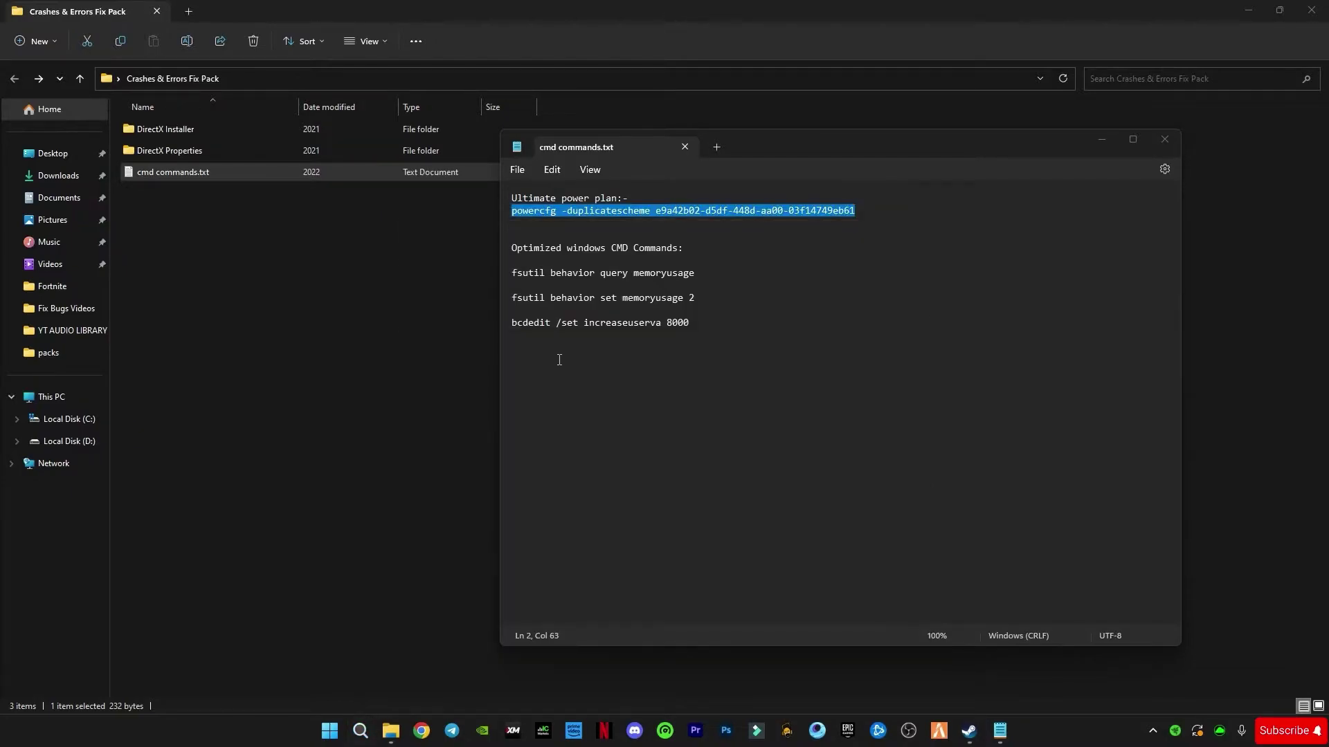
Step: Paste and run the powercfg Ultimate Performance command in Command Prompt
{"action": "key", "text": "ctrl+v"}
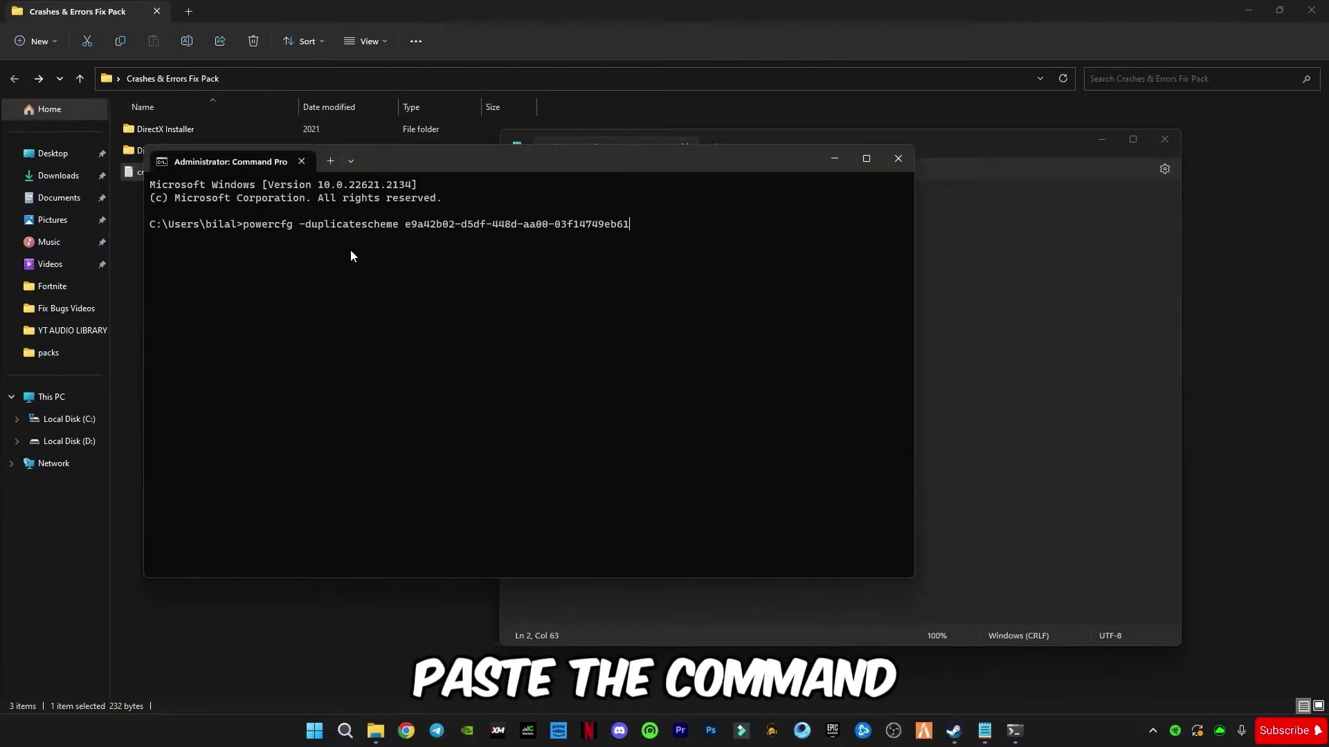
{"action": "key", "text": "Return"}
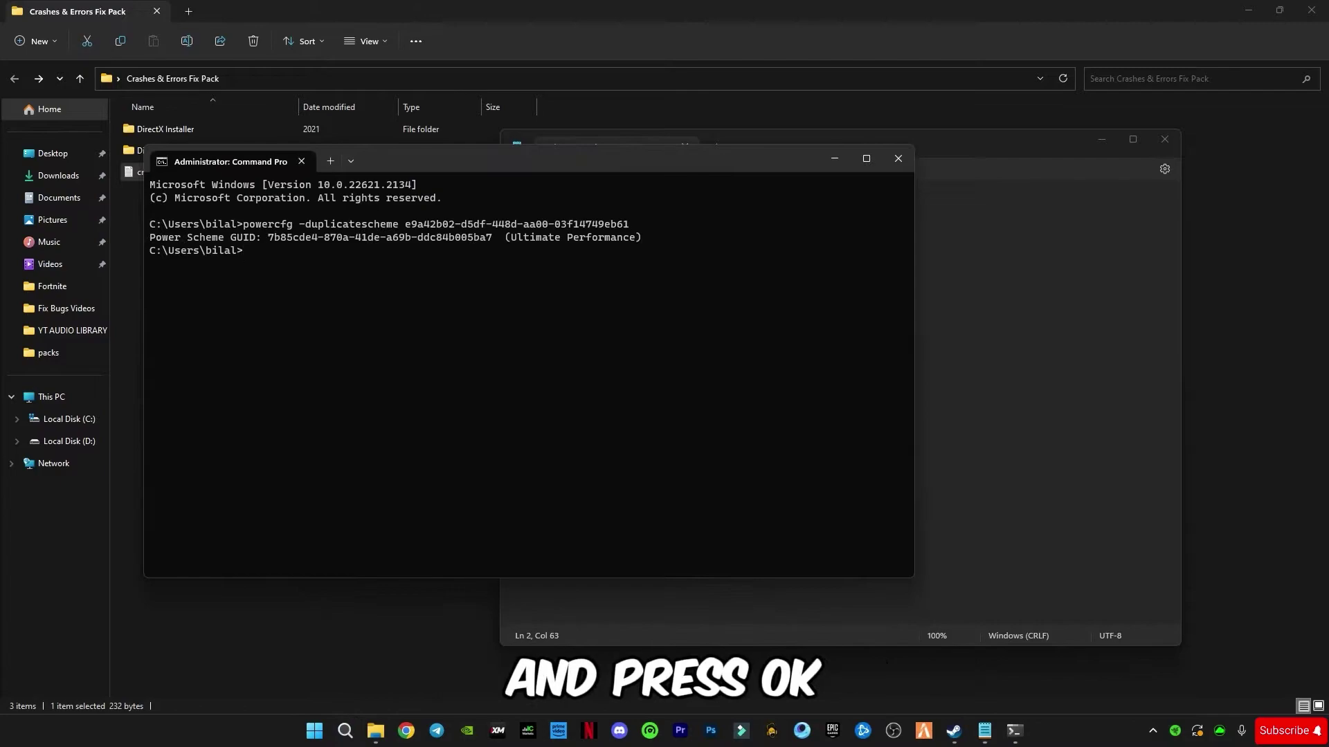
{"action": "left_click", "coordinate": [830, 160]}
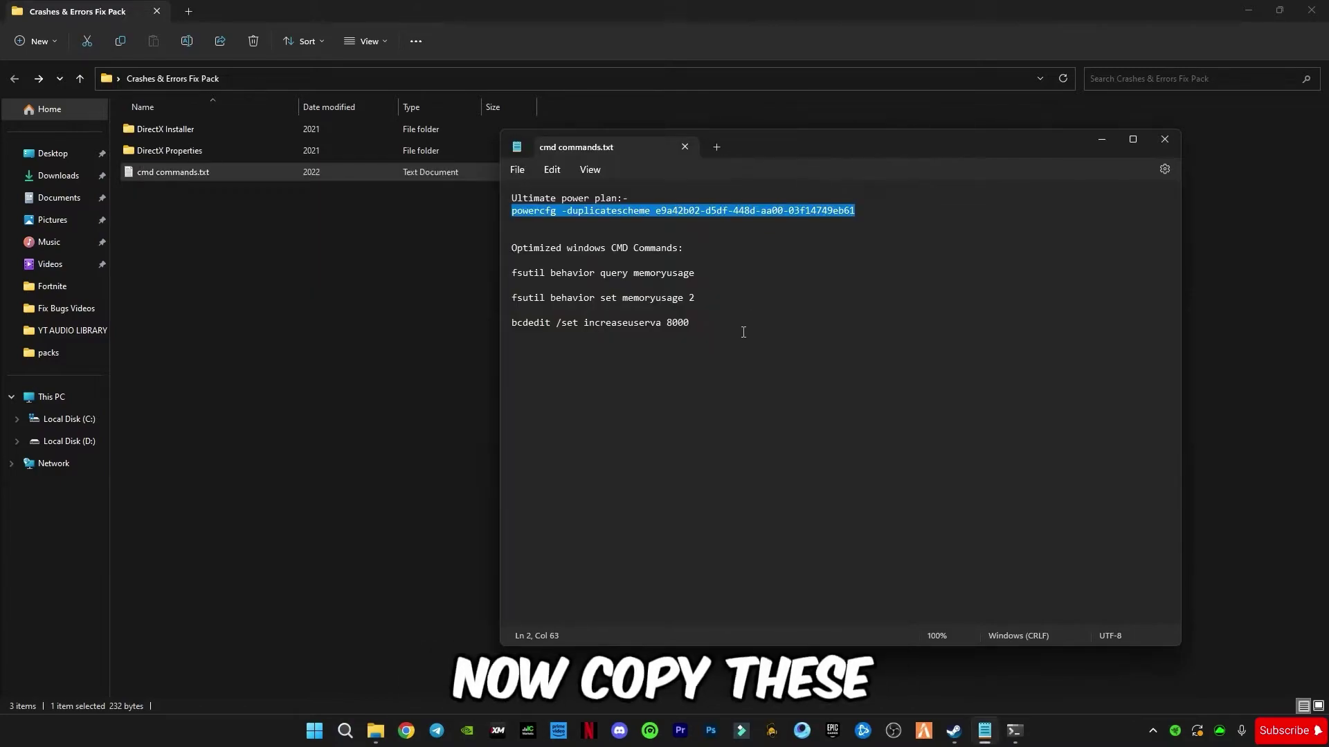
Step: Run the fsutil memoryusage 2 and bcdedit increaseuserva 8000 commands, then exit Command Prompt
{"action": "mouse_move", "coordinate": [513, 298]}
{"action": "left_mouse_down"}
{"action": "mouse_move", "coordinate": [689, 323]}
{"action": "mouse_move", "coordinate": [514, 272]}
{"action": "left_mouse_up"}
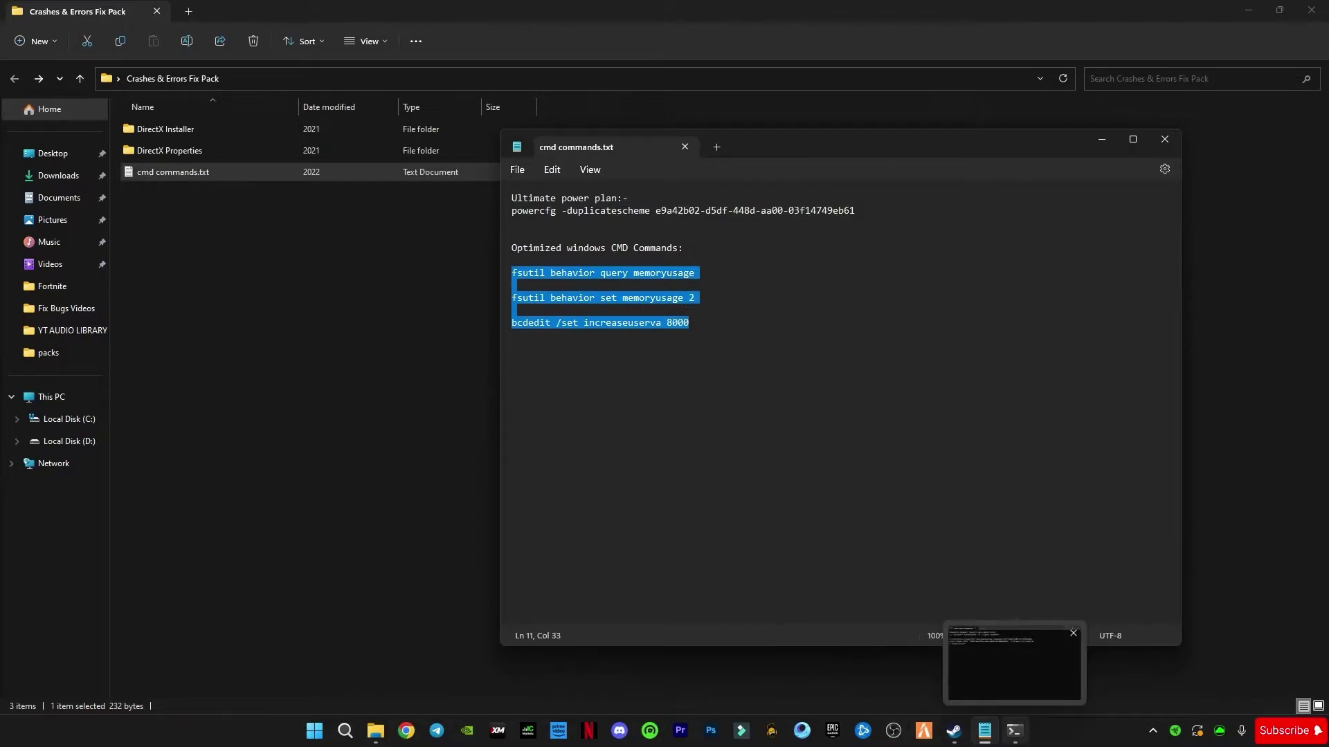
{"action": "left_click", "coordinate": [1014, 731]}
{"action": "right_click", "coordinate": [262, 268]}
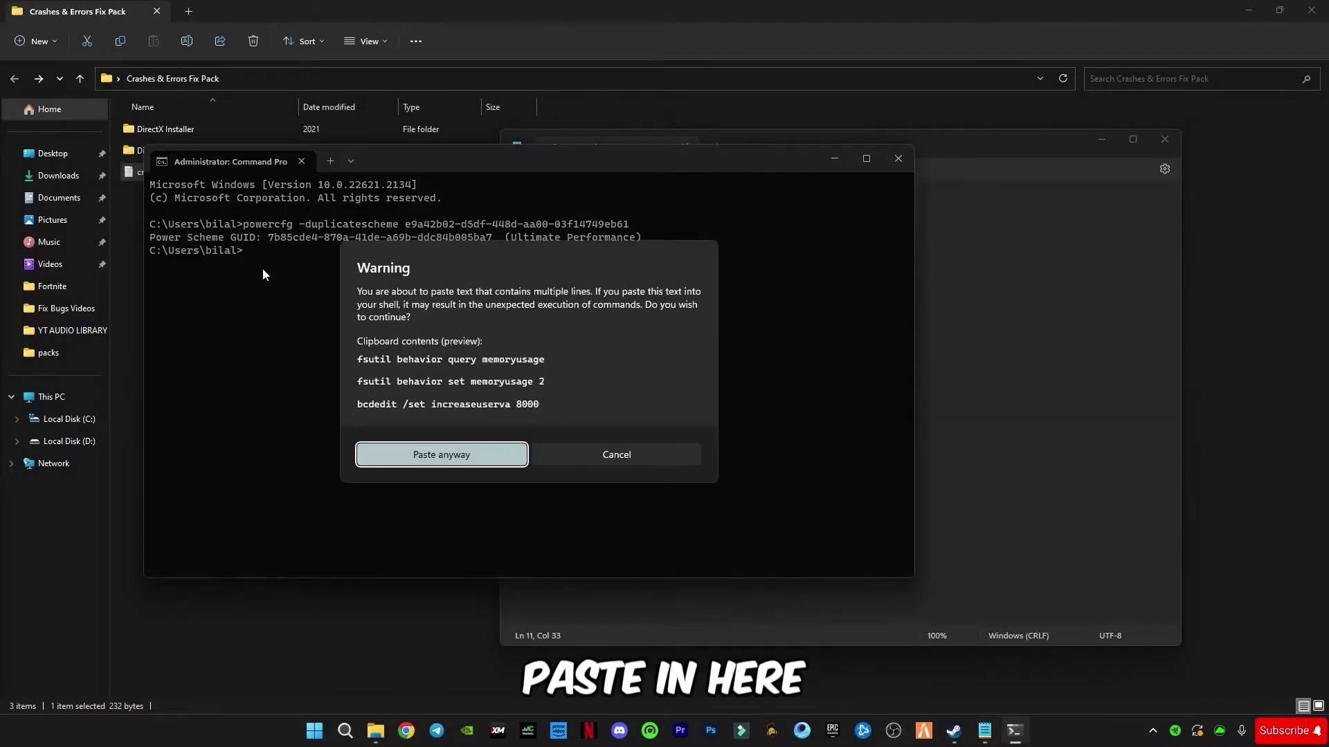
{"action": "left_click", "coordinate": [442, 454]}
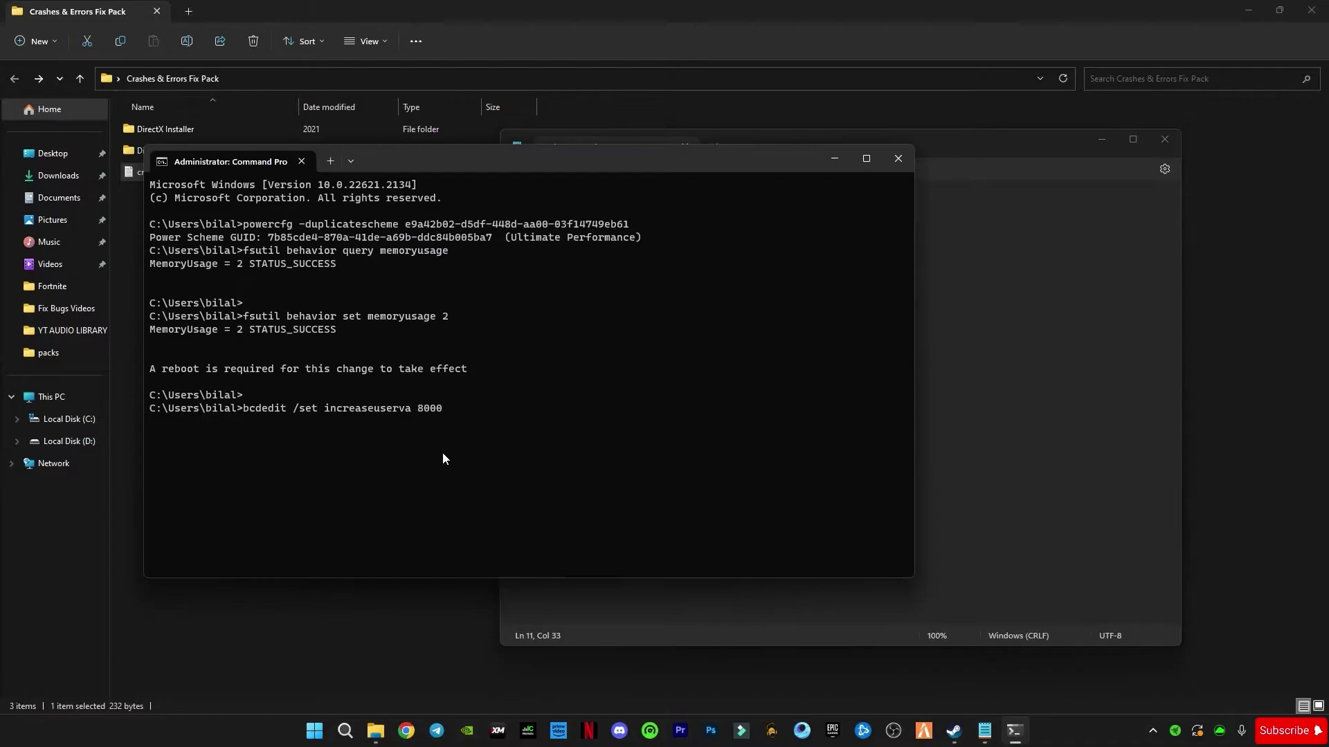
{"action": "key", "text": "Return"}
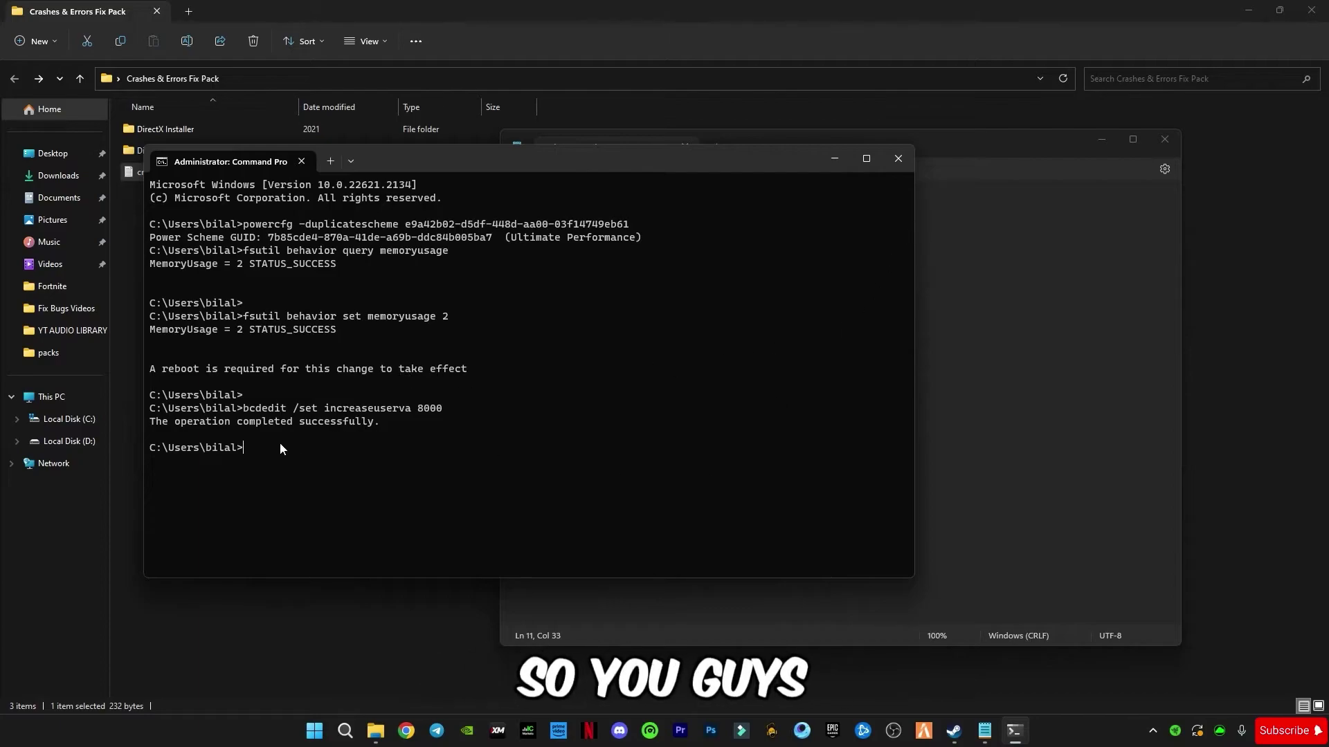
{"action": "type", "text": "exit"}
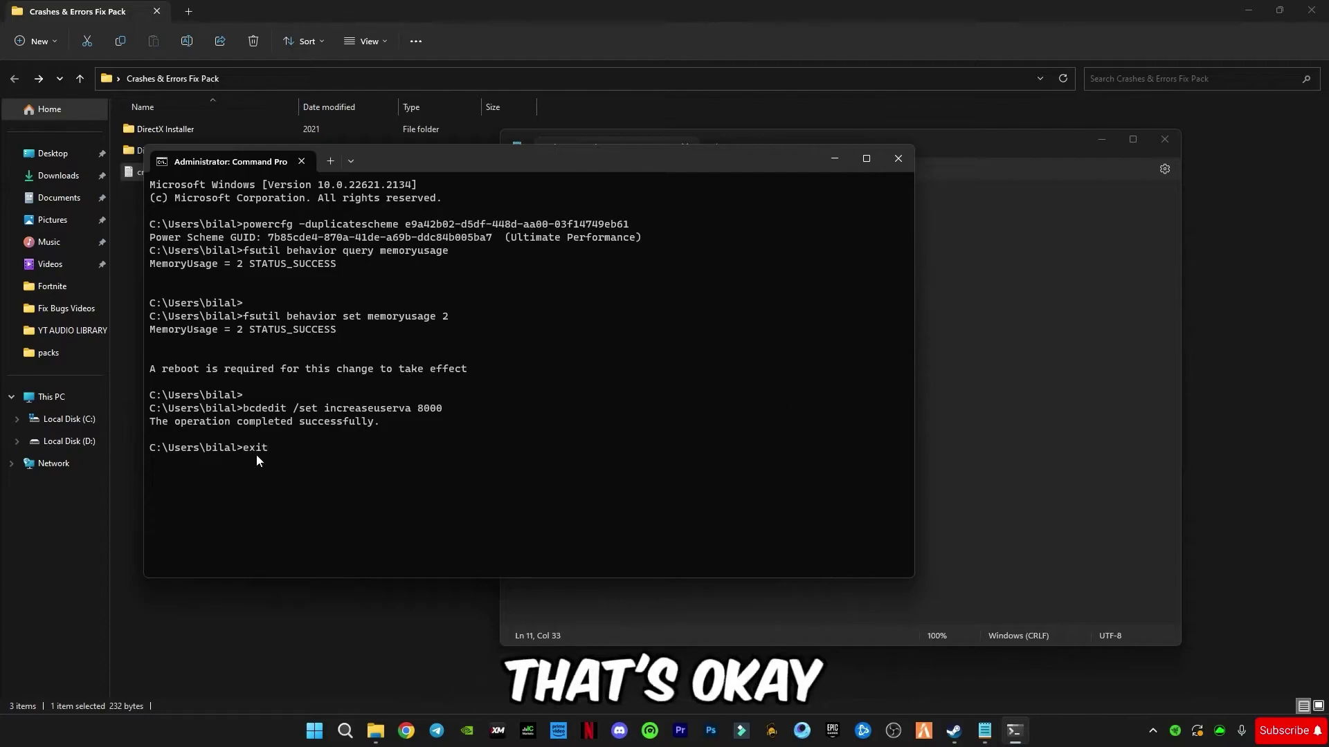
{"action": "key", "text": "Return"}
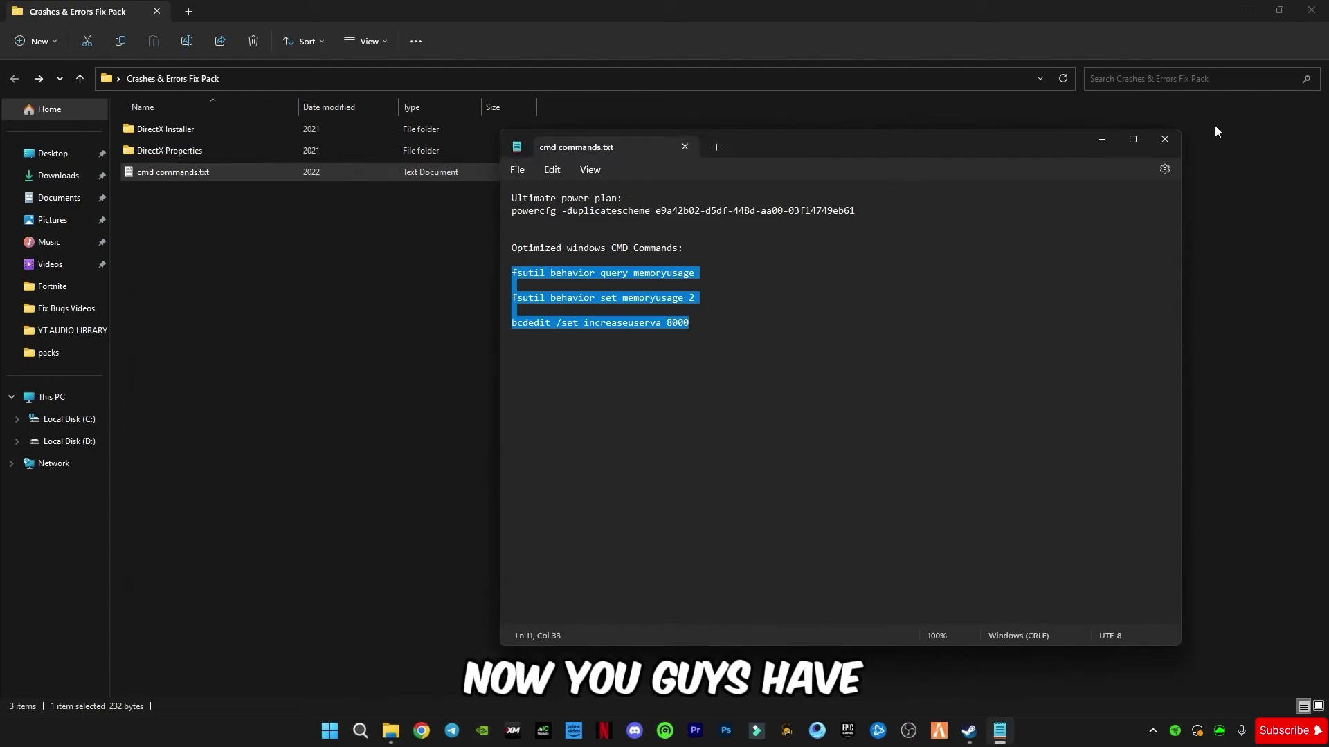
Step: Close Notepad, view the Start menu power options, then dismiss the menu
{"action": "left_click", "coordinate": [1165, 139]}
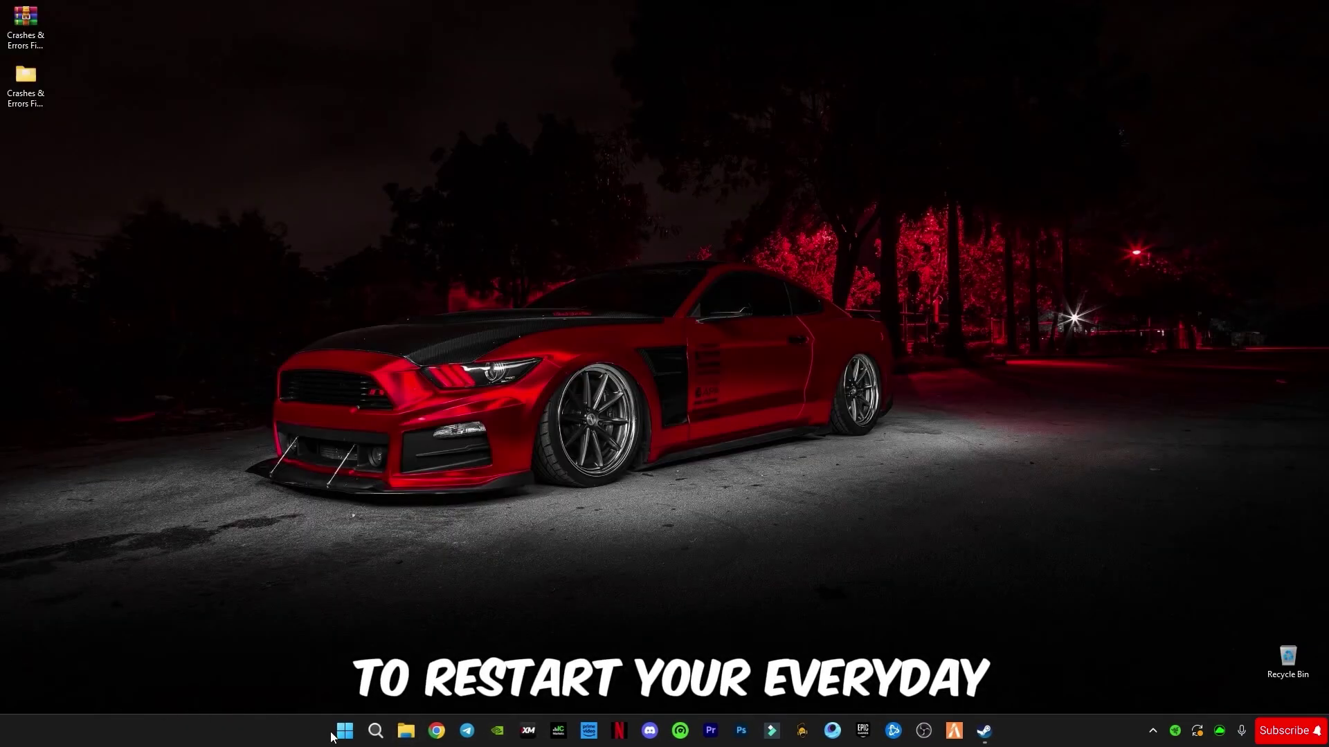
{"action": "left_click", "coordinate": [334, 734]}
{"action": "left_click", "coordinate": [829, 681]}
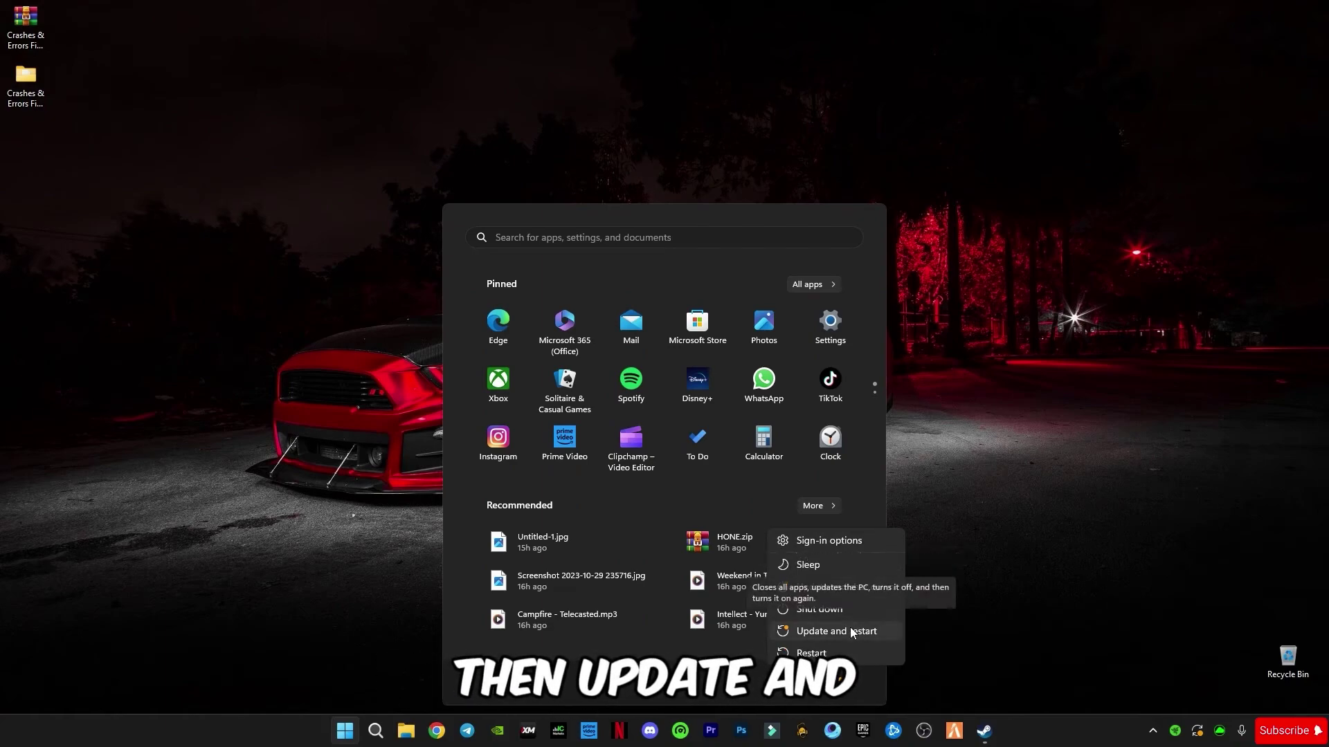
{"action": "key", "text": "Escape"}
{"action": "key", "text": "Escape"}
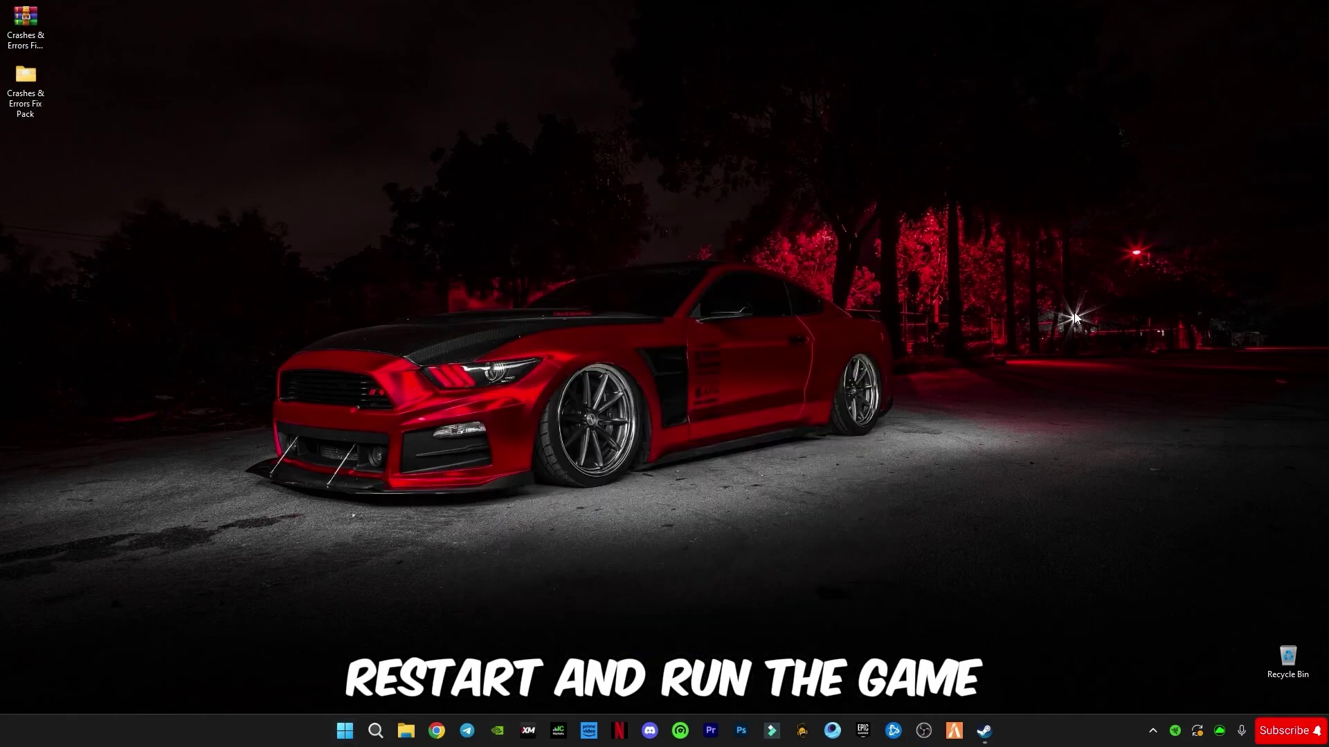